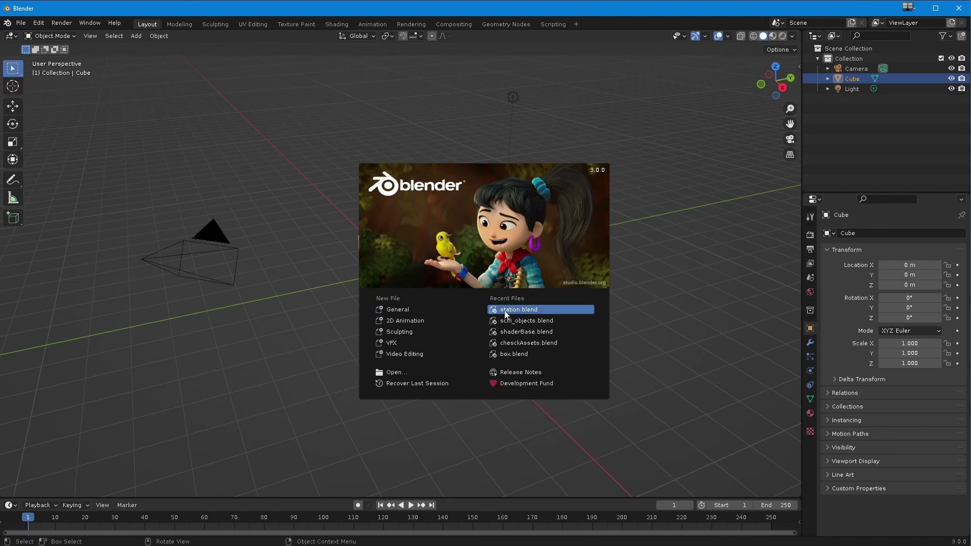
# - Dismiss the splash screen and bring up the Preferences window
pyautogui.click(256, 211)
pyautogui.moveTo(325, 249)
pyautogui.mouseDown(button='middle')
pyautogui.moveTo(332, 232)
pyautogui.moveTo(332, 243)
pyautogui.mouseUp(button='middle')
pyautogui.click(15, 24)
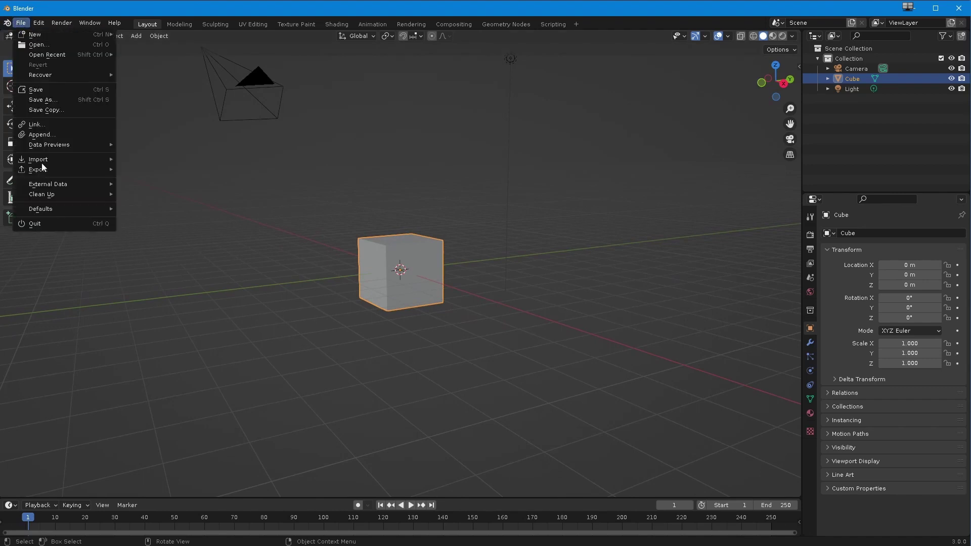
pyautogui.moveTo(38, 25)
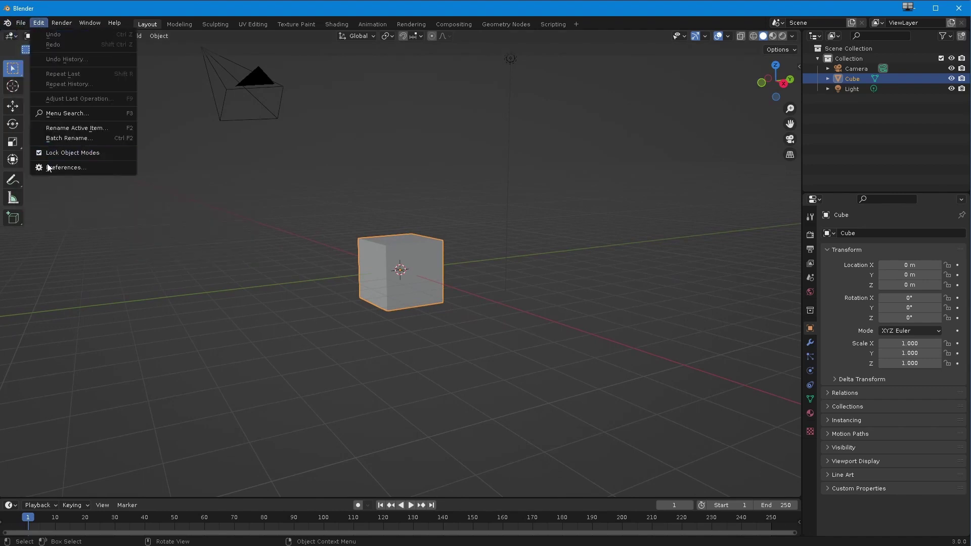
pyautogui.click(65, 168)
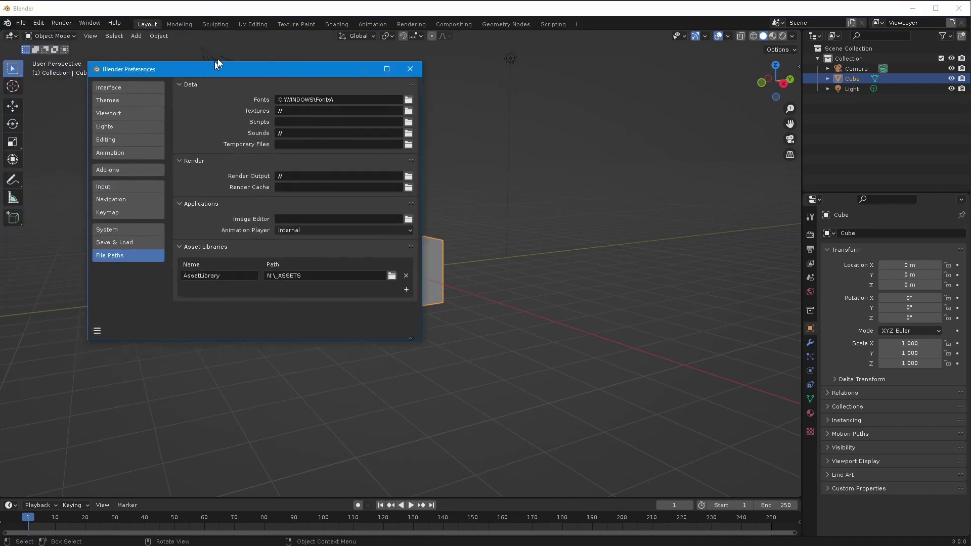
# - Check the AssetLibrary path N:\_ASSETS without renaming or adding a library, then close Preferences
pyautogui.click(243, 260)
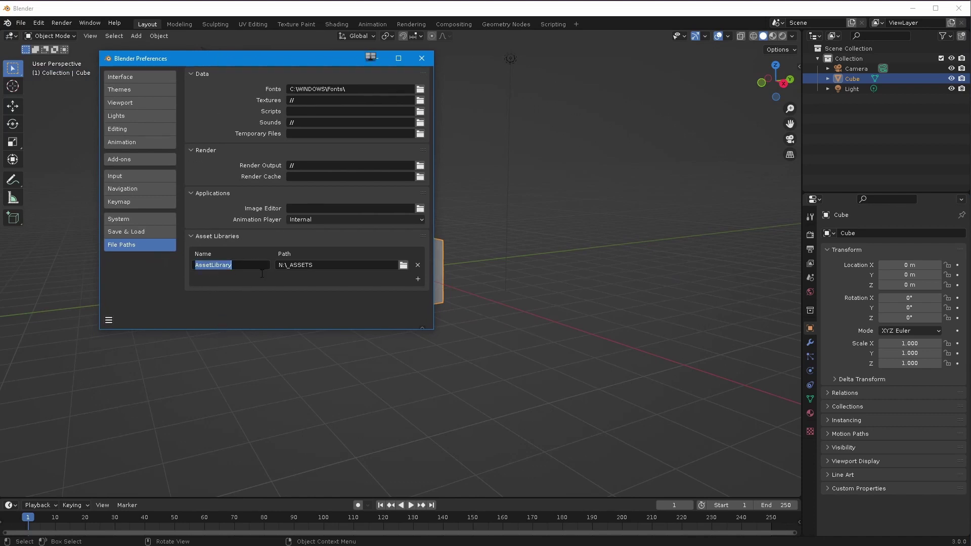
pyautogui.click(305, 318)
pyautogui.click(418, 279)
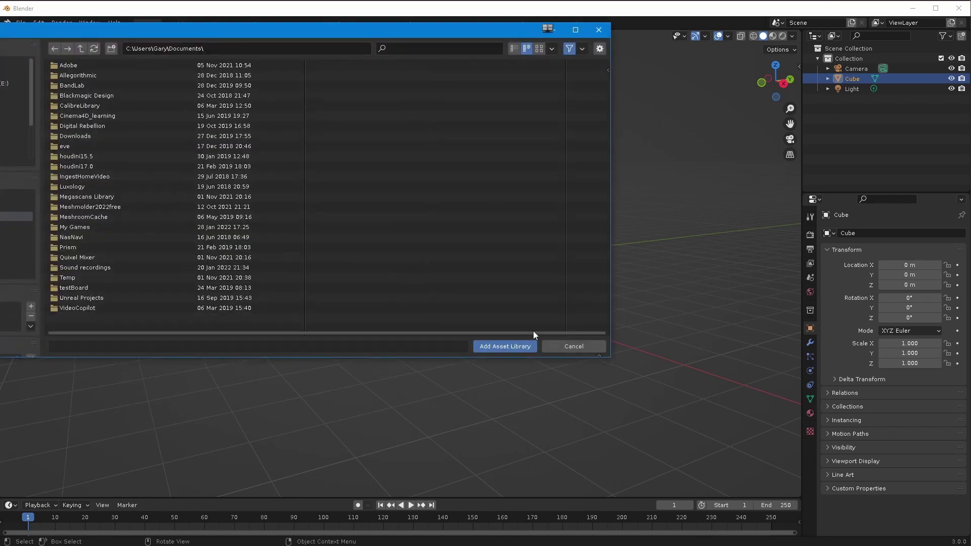
pyautogui.click(561, 350)
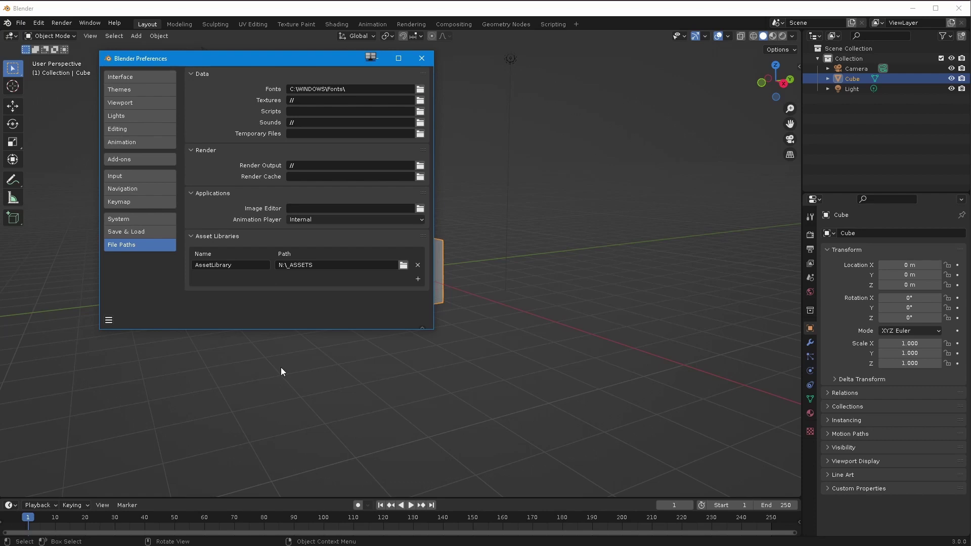
pyautogui.click(421, 58)
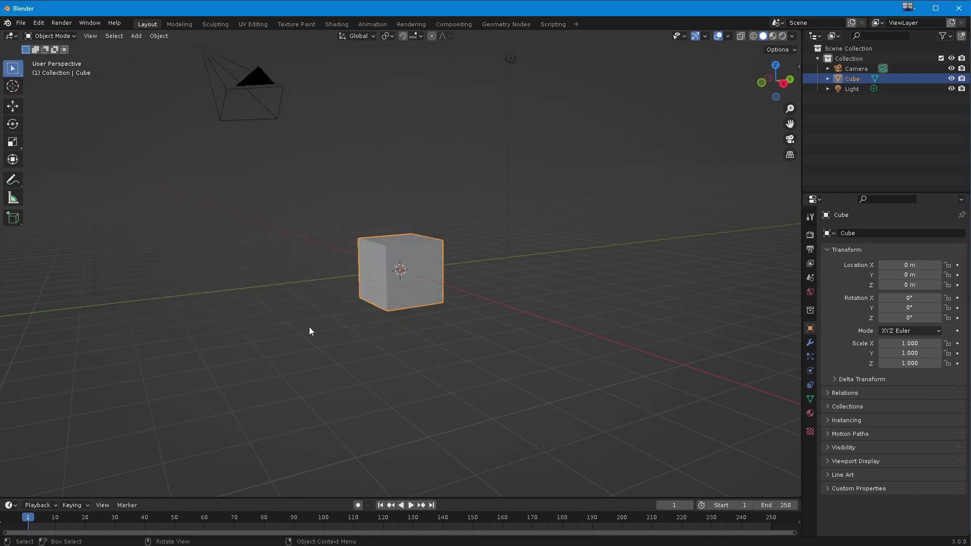
# - In Edit Mode, select all of the cube's geometry and raise it 1 m along Z
pyautogui.moveTo(310, 332)
pyautogui.mouseDown(button='middle')
pyautogui.moveTo(296, 341)
pyautogui.moveTo(318, 319)
pyautogui.moveTo(324, 326)
pyautogui.mouseUp(button='middle')
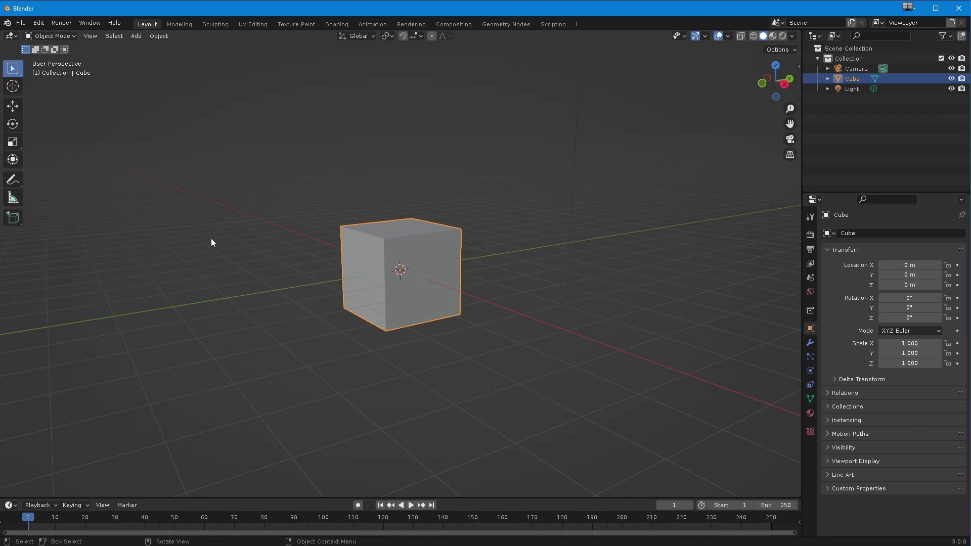
pyautogui.moveTo(267, 261); pyautogui.dragTo(321, 286, button='middle')
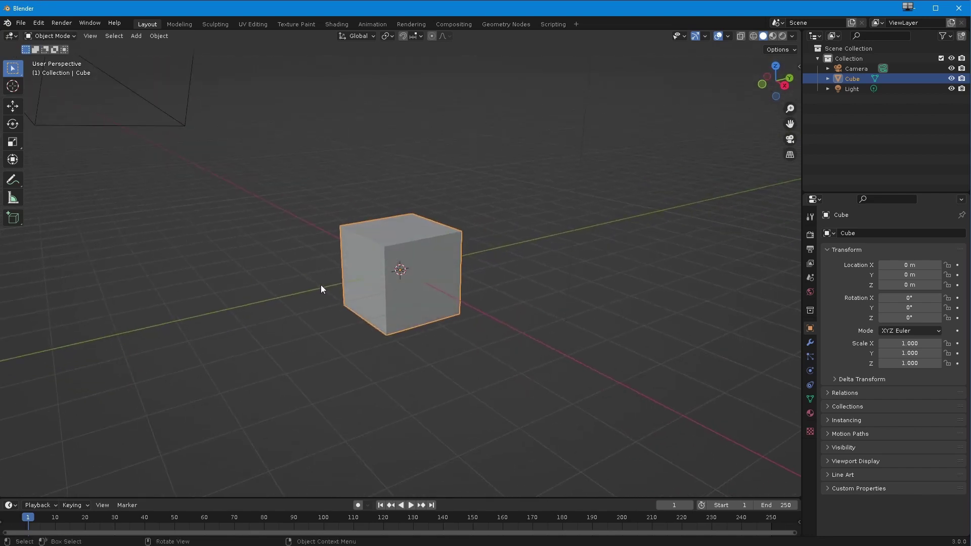
pyautogui.click(44, 36)
pyautogui.click(46, 57)
pyautogui.moveTo(290, 193); pyautogui.dragTo(541, 407)
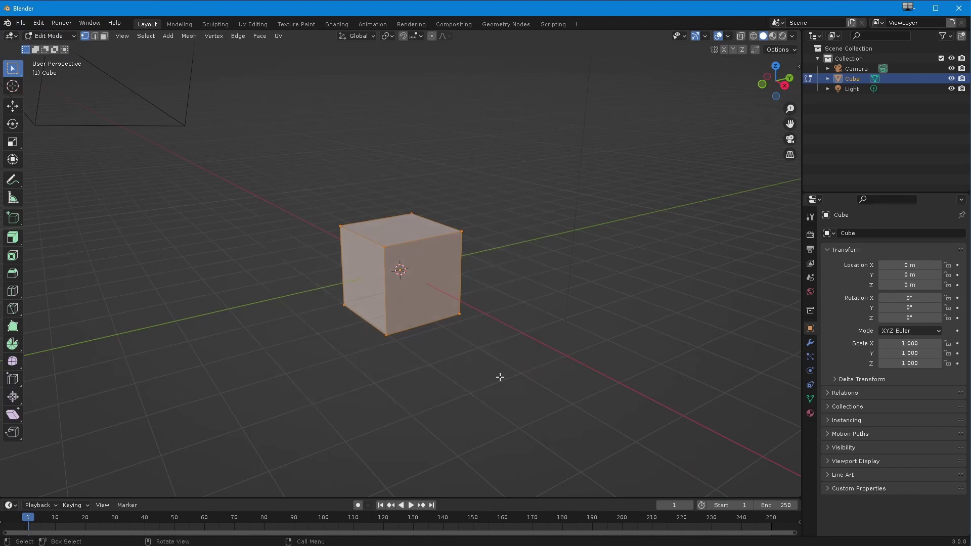
pyautogui.click(442, 376)
pyautogui.press('a')
pyautogui.click(443, 377)
pyautogui.write('a')
pyautogui.write('gz1')
pyautogui.press('Return')
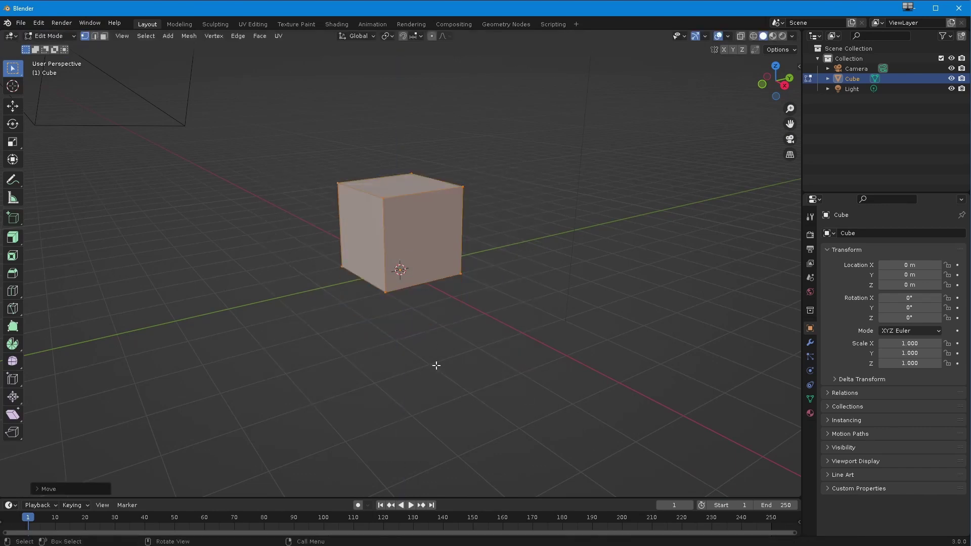
# - Bevel the cube's front and left vertical edges
pyautogui.moveTo(436, 364); pyautogui.dragTo(284, 295, button='middle')
pyautogui.click(14, 106)
pyautogui.scroll(2, 253, 305)
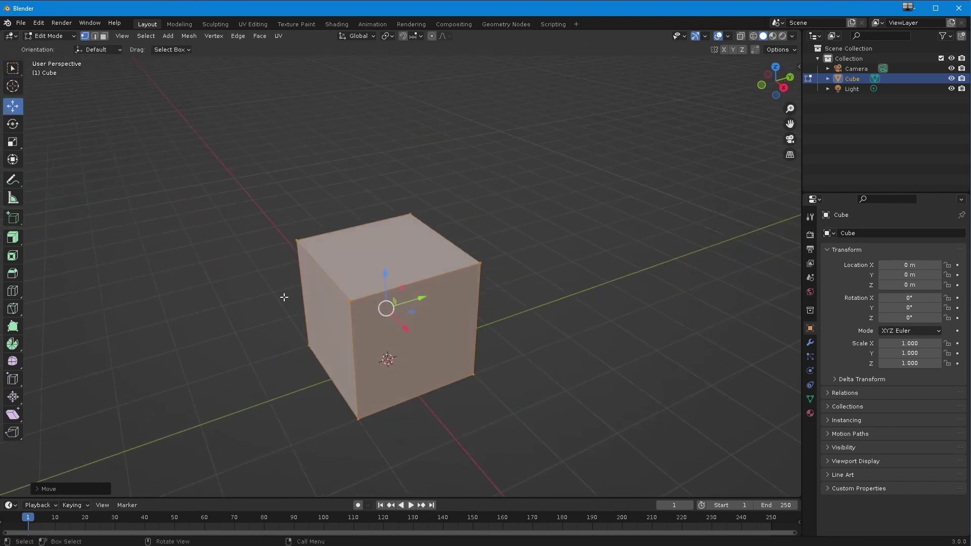
pyautogui.click(95, 36)
pyautogui.click(353, 343)
pyautogui.keyDown('shift'); pyautogui.click(302, 275); pyautogui.keyUp('shift')
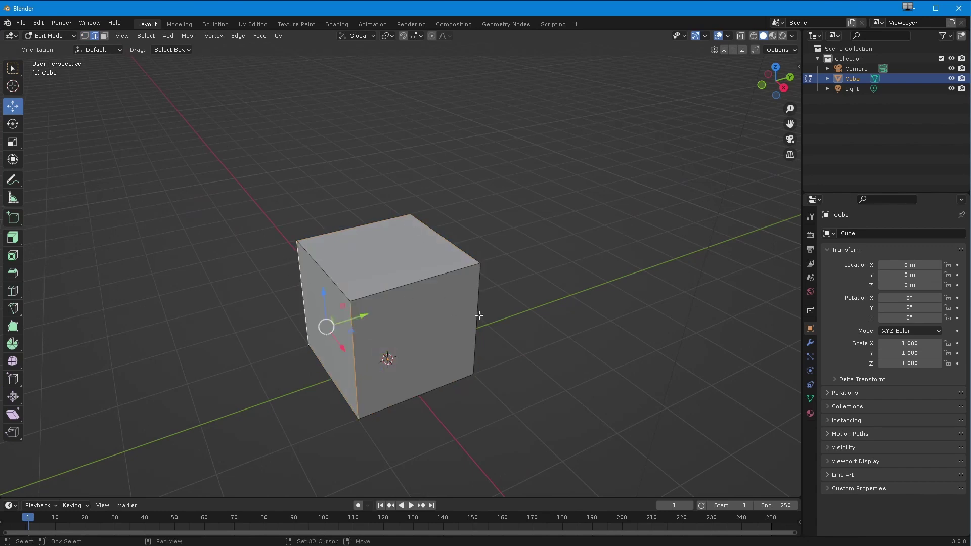
pyautogui.moveTo(478, 318); pyautogui.dragTo(447, 325, button='middle')
pyautogui.hotkey('ctrl', 'b')
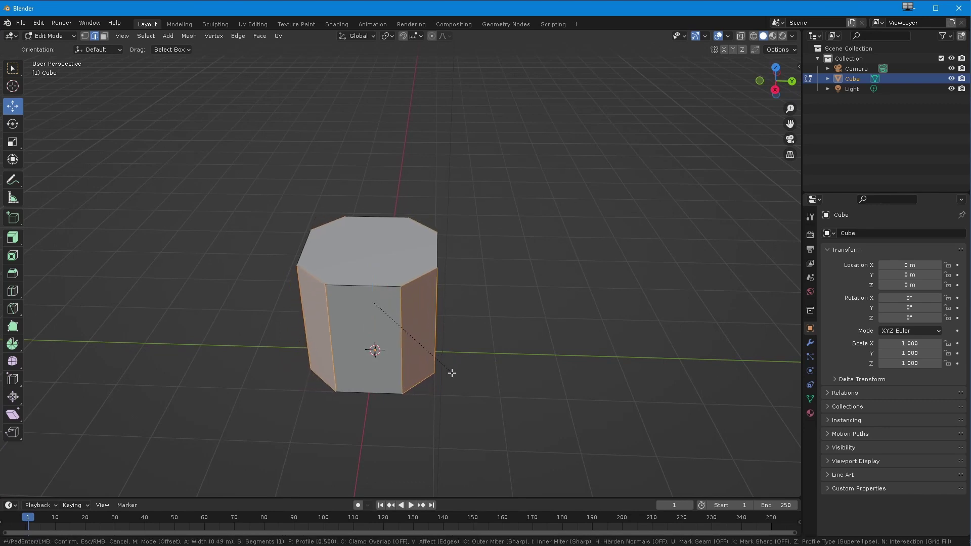
pyautogui.click(434, 365)
# - Inset the top face and extrude it upward into a raised collar
pyautogui.moveTo(434, 366); pyautogui.dragTo(443, 157, button='middle')
pyautogui.click(225, 217)
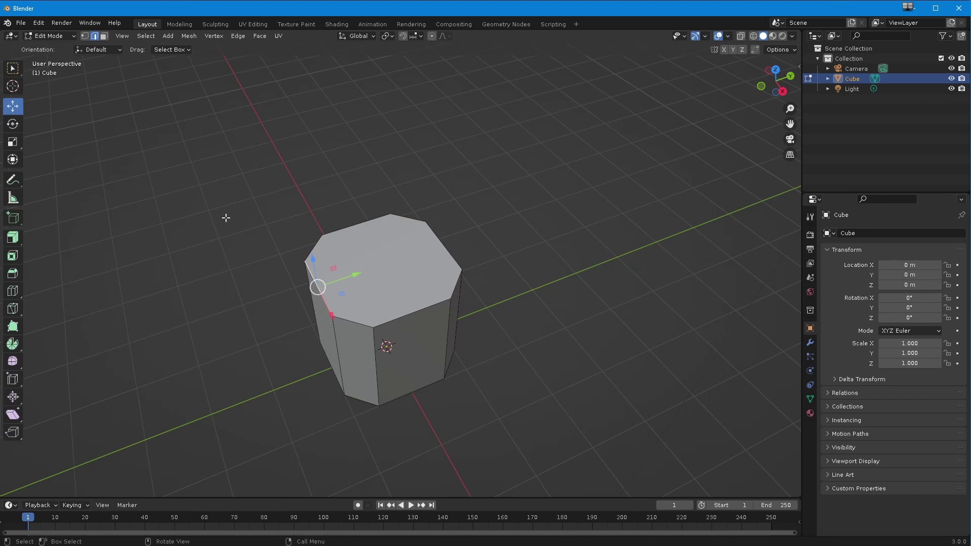
pyautogui.press('3')
pyautogui.click(334, 265)
pyautogui.press('i')
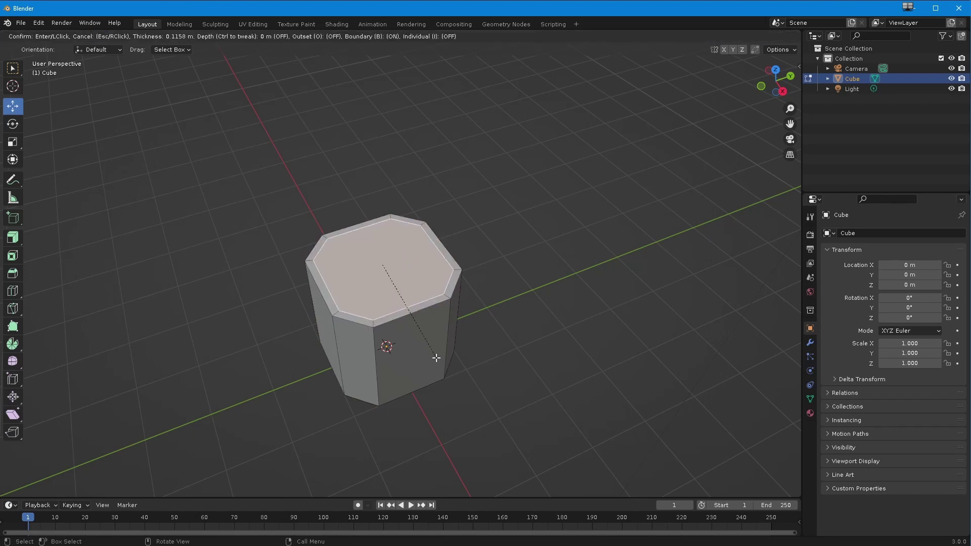
pyautogui.click(432, 359)
pyautogui.moveTo(432, 359); pyautogui.dragTo(429, 329, button='middle')
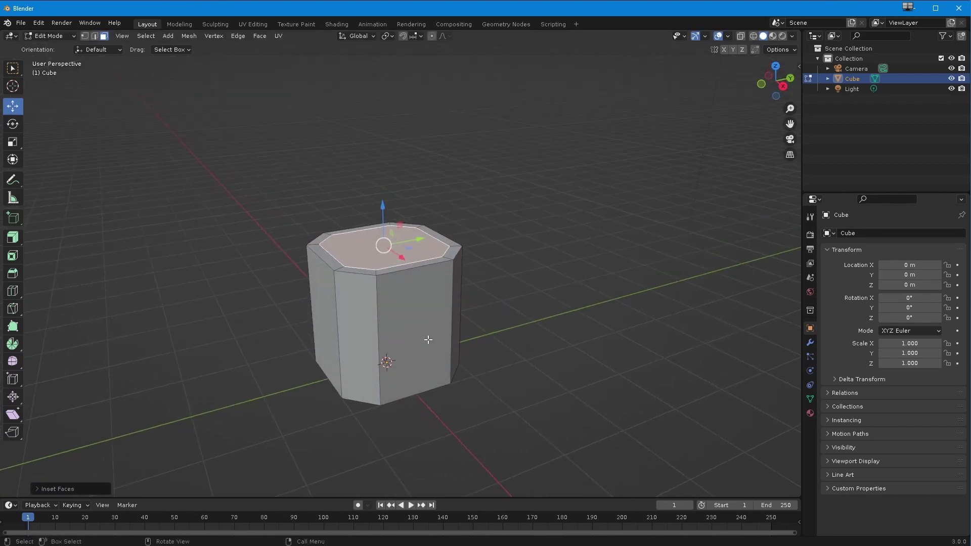
pyautogui.press('e')
pyautogui.click(429, 296)
# - Inset the collar top again, extrude it down into a hollow, and return to Object Mode
pyautogui.press('i')
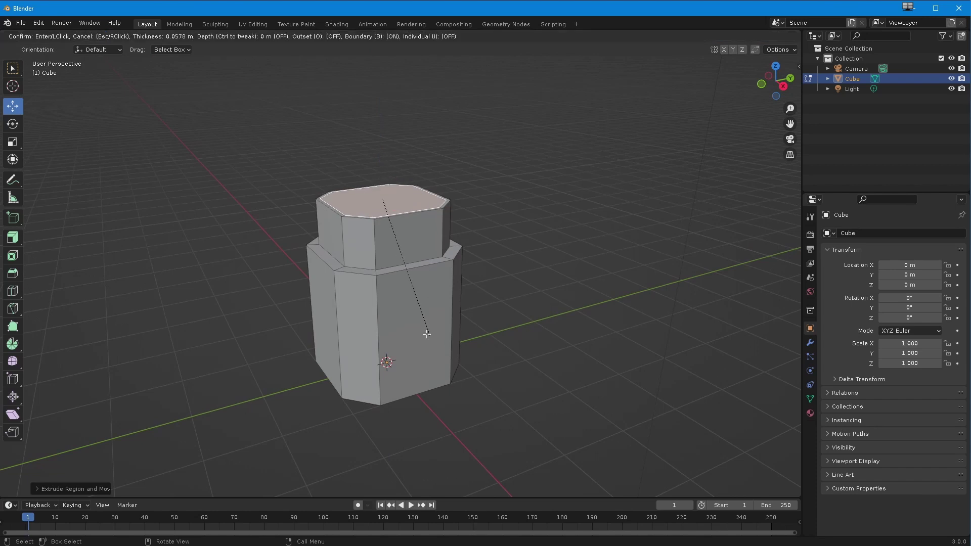
pyautogui.click(415, 329)
pyautogui.press('e')
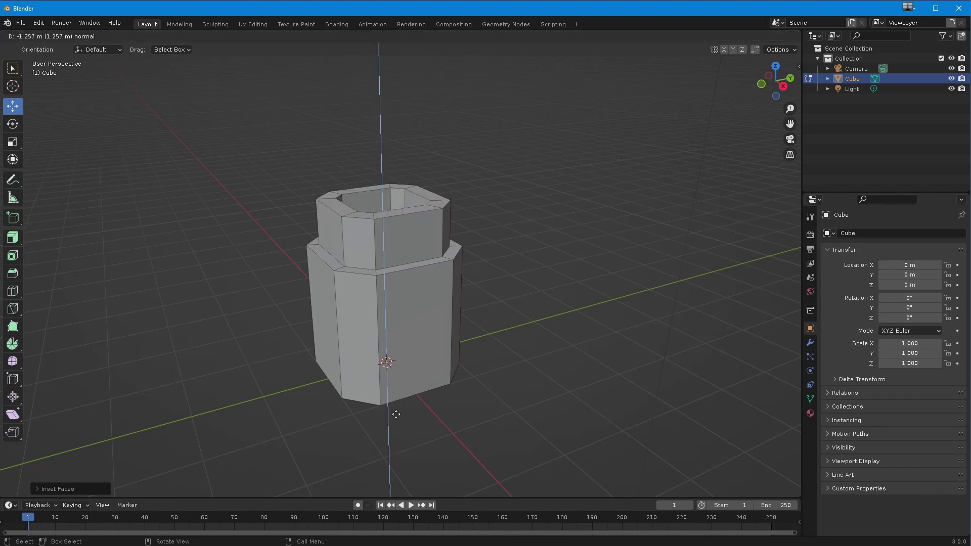
pyautogui.click(395, 411)
pyautogui.moveTo(395, 411); pyautogui.dragTo(385, 339, button='middle')
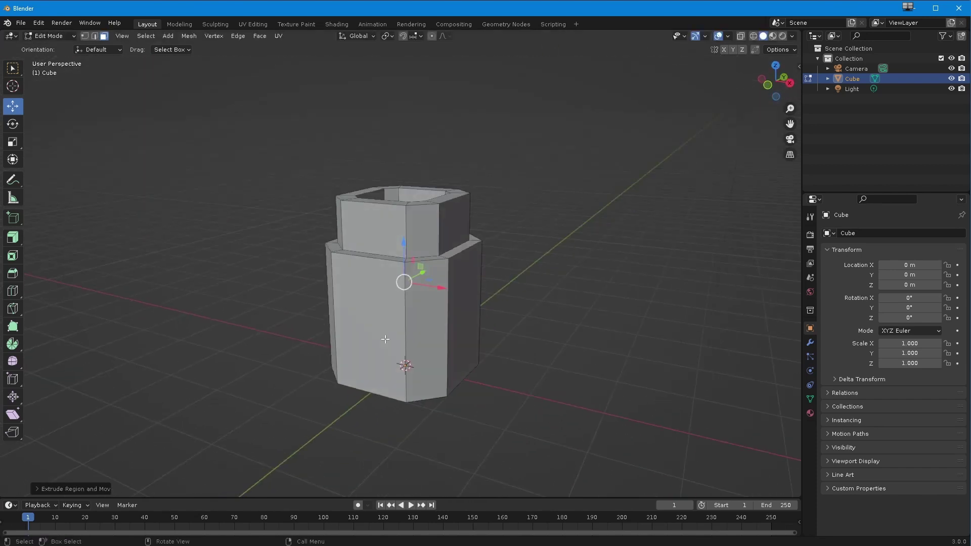
pyautogui.click(51, 36)
pyautogui.click(50, 47)
# - Save the scene under the name tuby, replacing untitled.blend
pyautogui.moveTo(244, 279); pyautogui.dragTo(275, 245, button='middle')
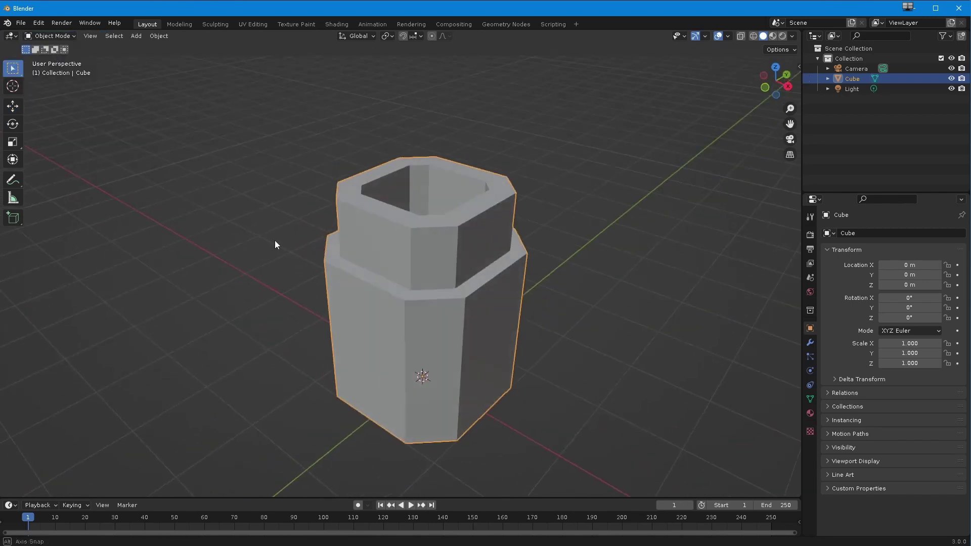
pyautogui.click(22, 23)
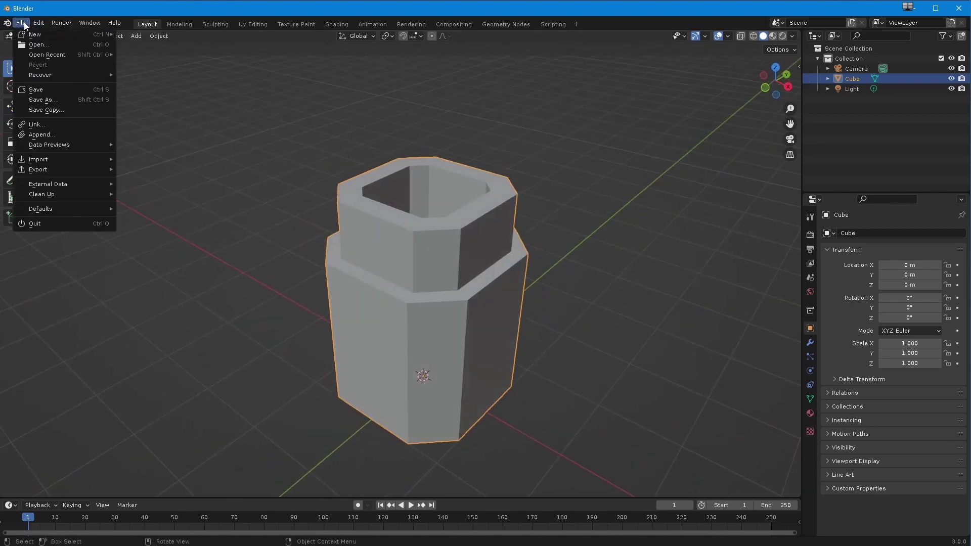
pyautogui.click(49, 108)
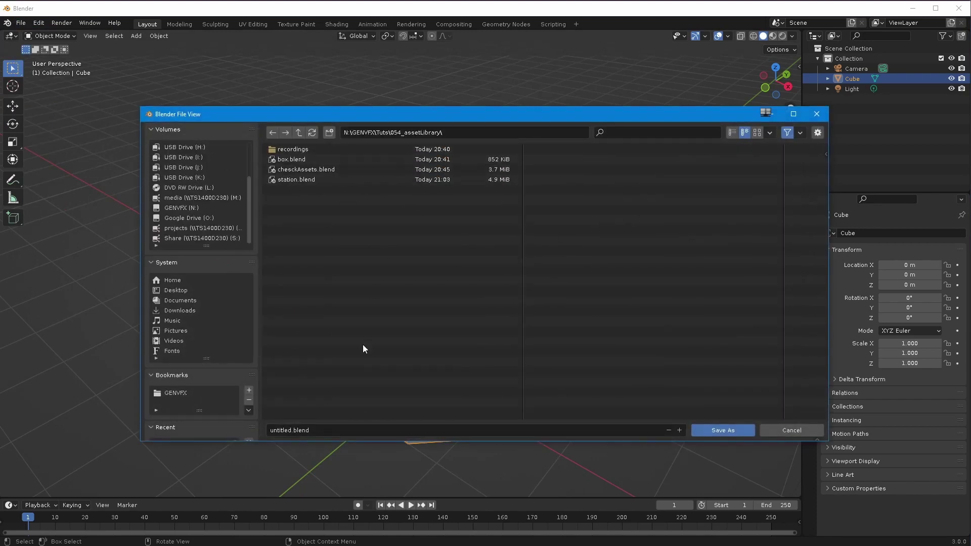
pyautogui.click(348, 429)
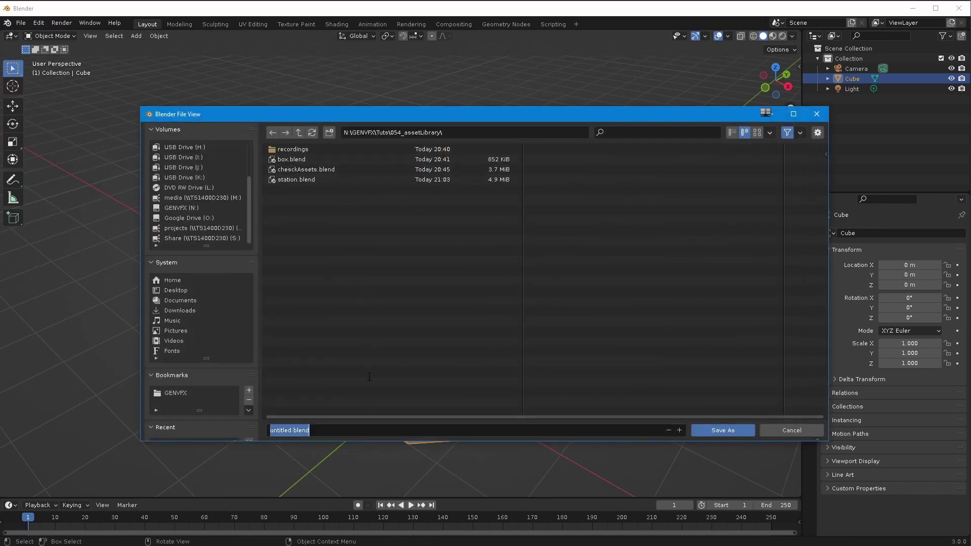
pyautogui.write('tuby')
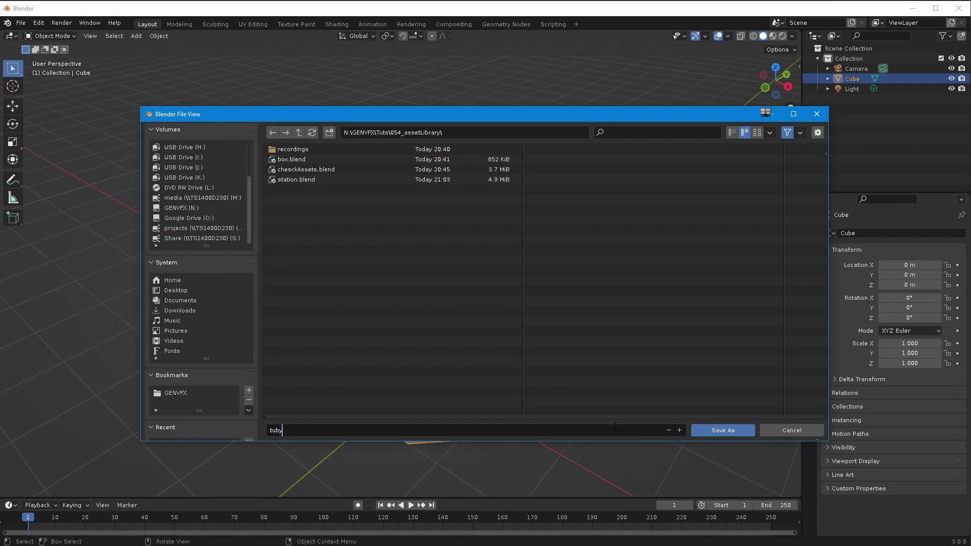
pyautogui.click(719, 430)
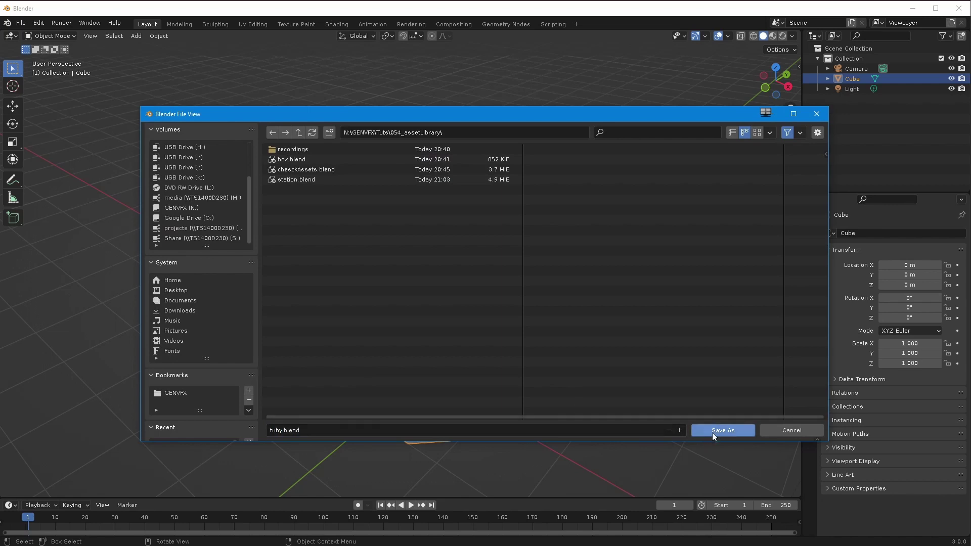
pyautogui.click(712, 432)
pyautogui.moveTo(169, 293); pyautogui.dragTo(172, 243, button='middle')
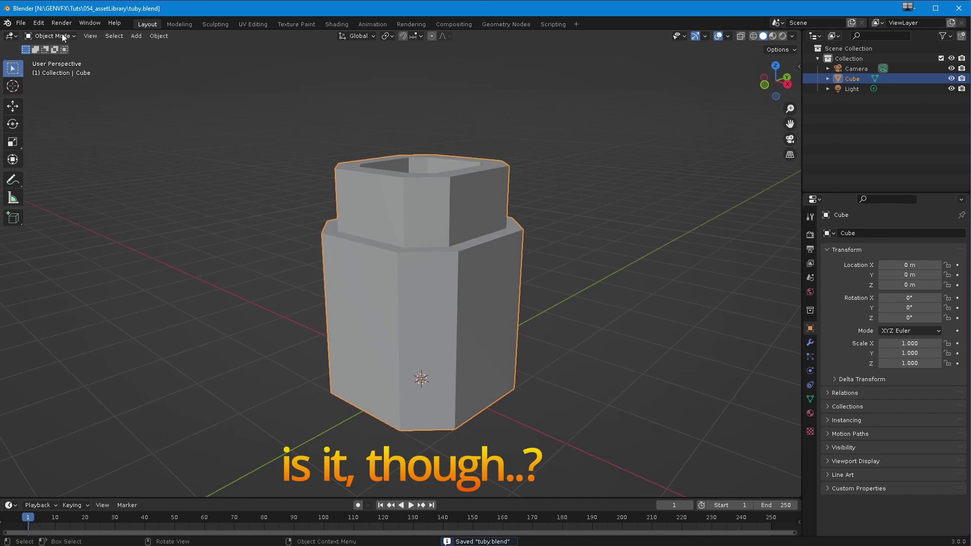
# - Split the viewport and make the lower area an Asset Browser showing AssetLibrary
pyautogui.moveTo(2, 497); pyautogui.dragTo(4, 302)
pyautogui.click(11, 277)
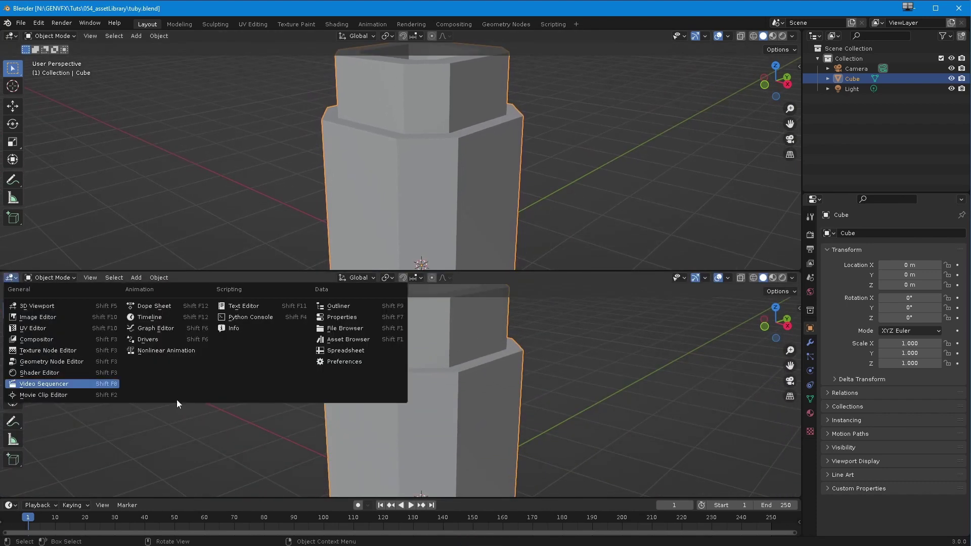
pyautogui.click(354, 339)
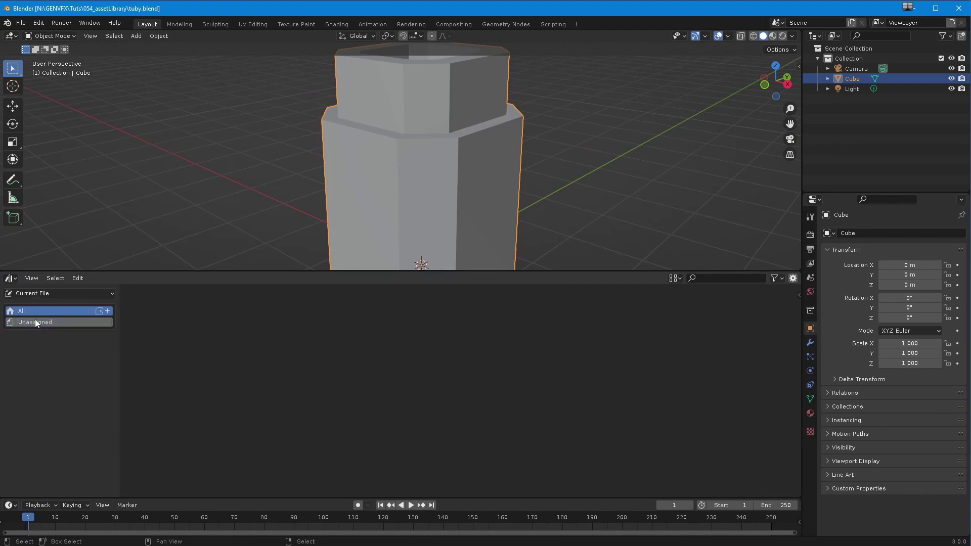
pyautogui.click(51, 296)
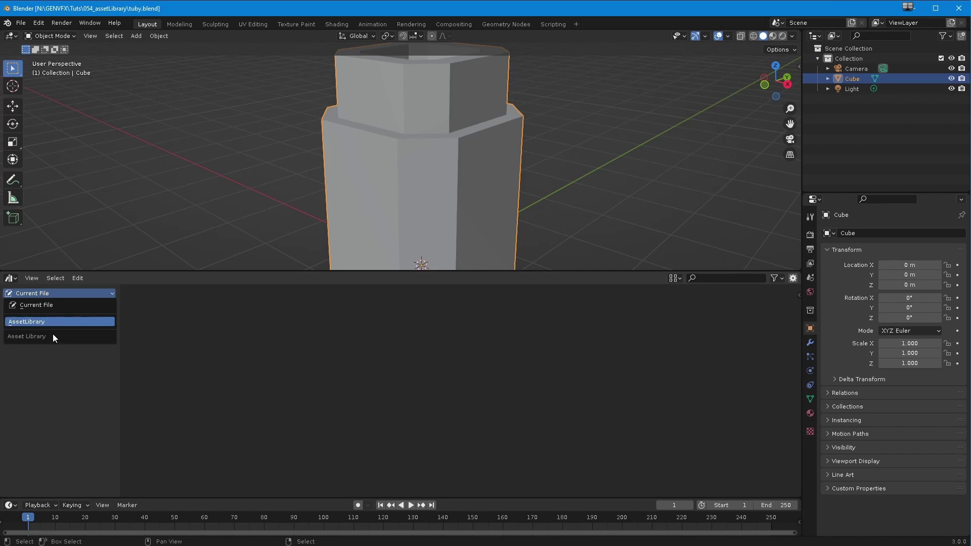
pyautogui.click(38, 324)
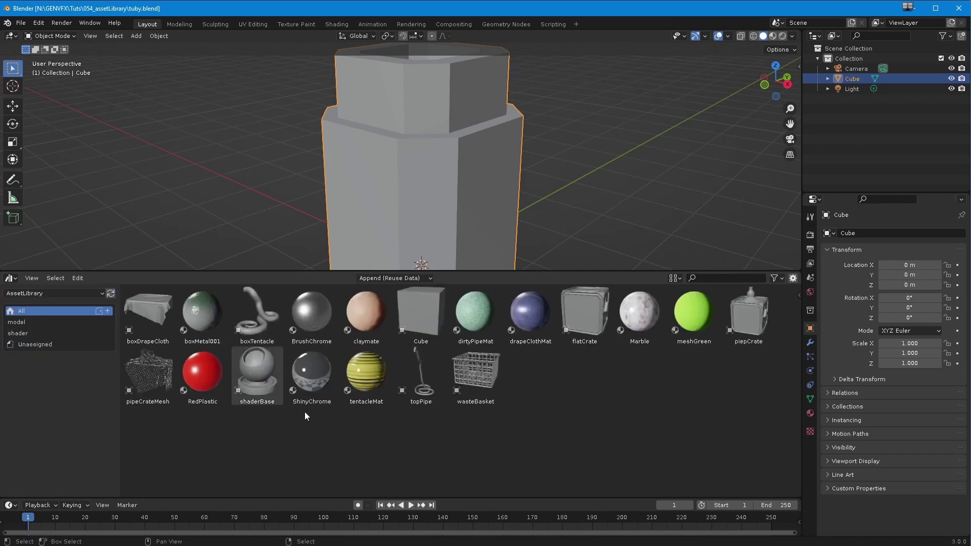
# - Mark Cube as an asset, switch to Current File, then clear Cube's asset status
pyautogui.rightClick(848, 79)
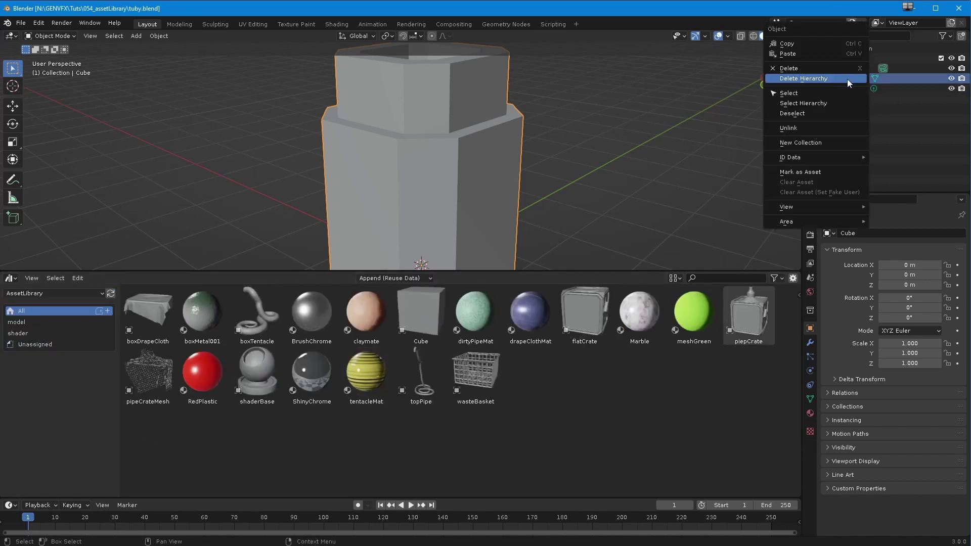
pyautogui.click(822, 173)
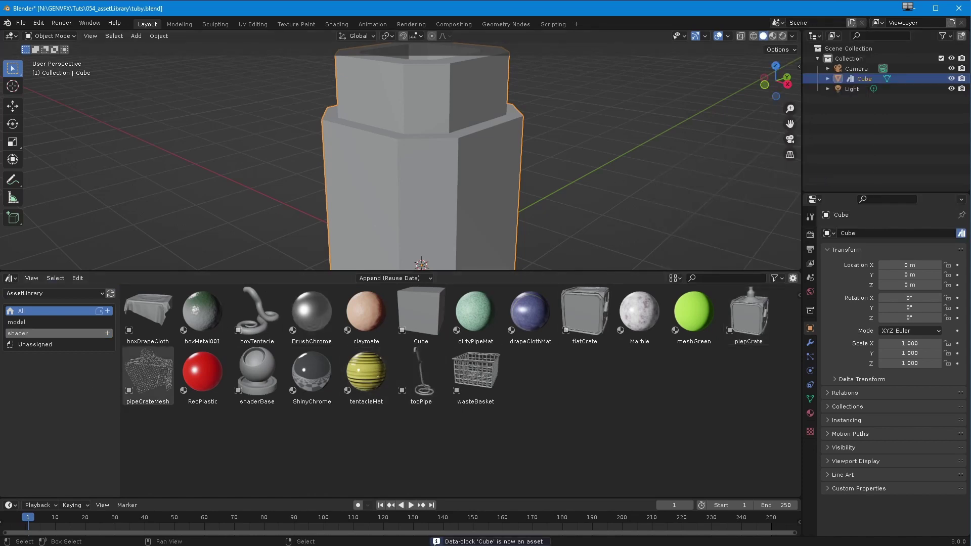
pyautogui.click(21, 294)
pyautogui.click(23, 304)
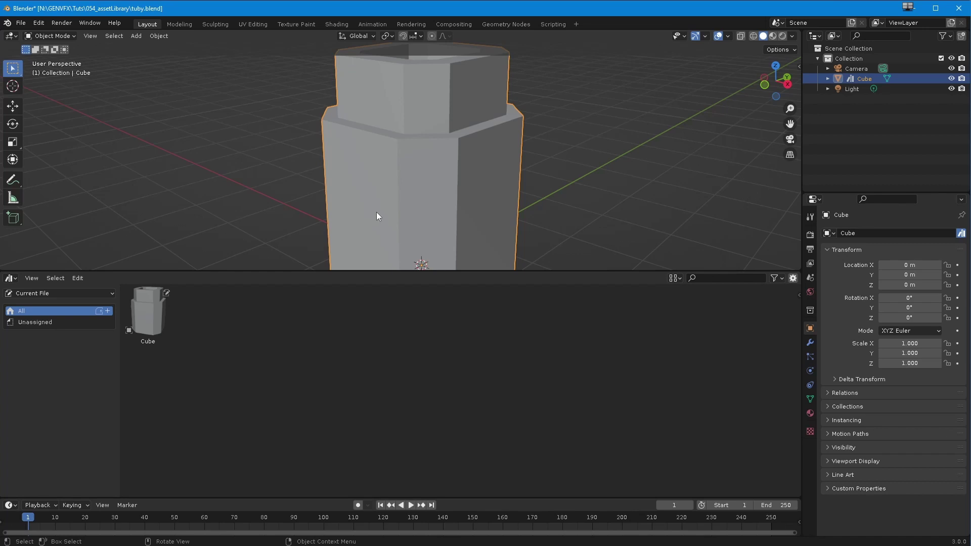
pyautogui.rightClick(860, 78)
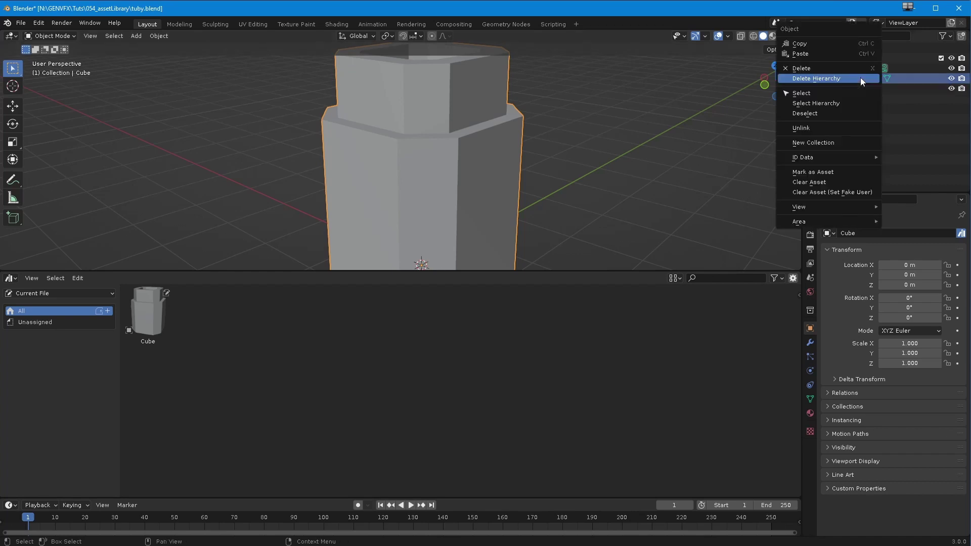
pyautogui.click(825, 183)
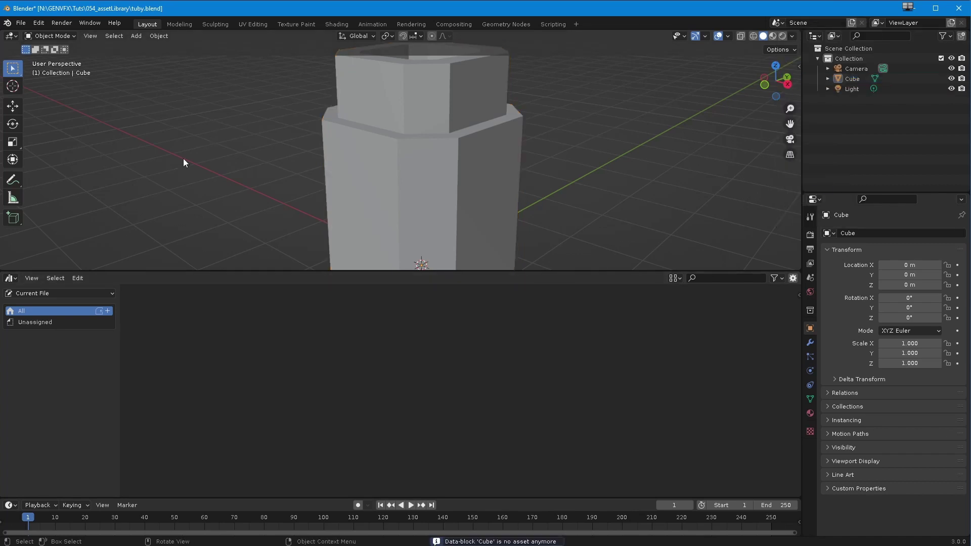
# - Save tuby.blend into N:\_ASSETS\models via the drive root
pyautogui.click(21, 23)
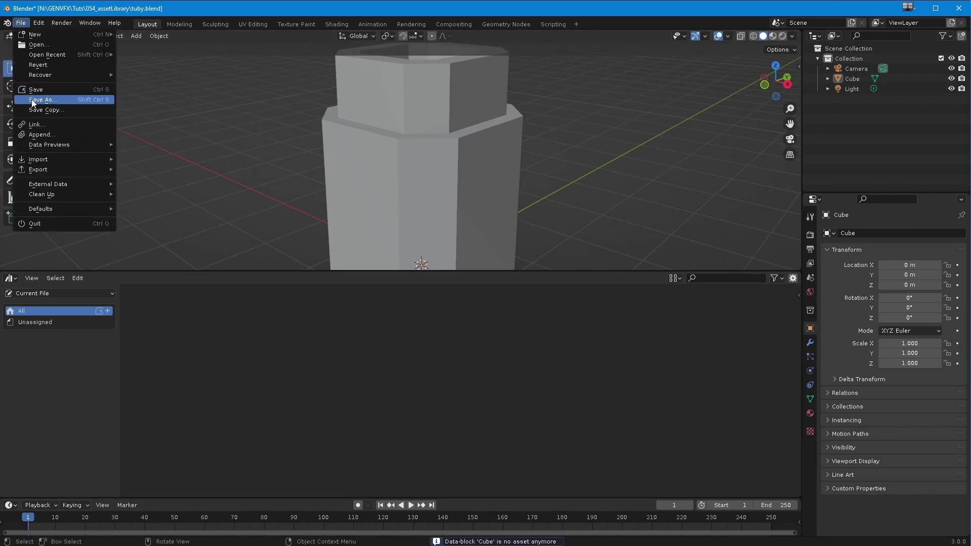
pyautogui.click(36, 100)
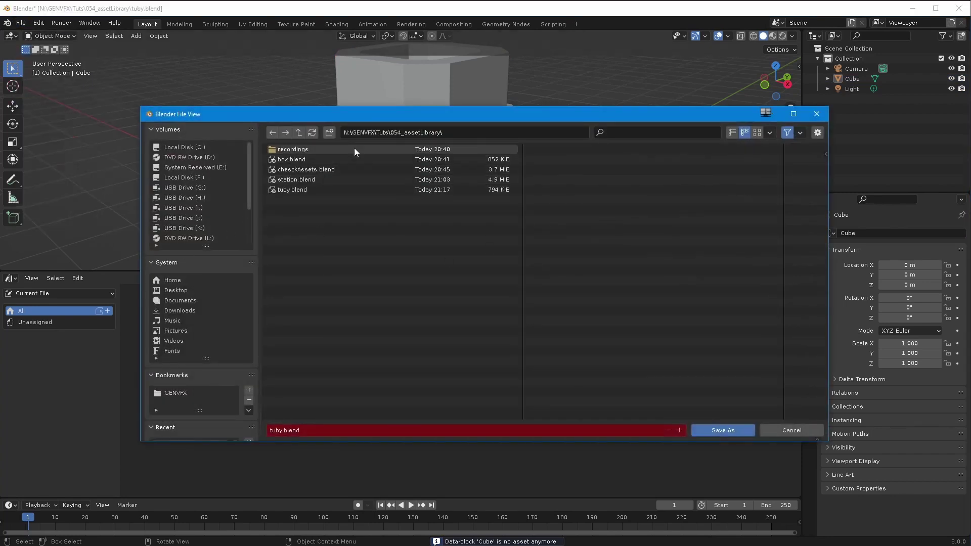
pyautogui.click(299, 133)
pyautogui.click(299, 133)
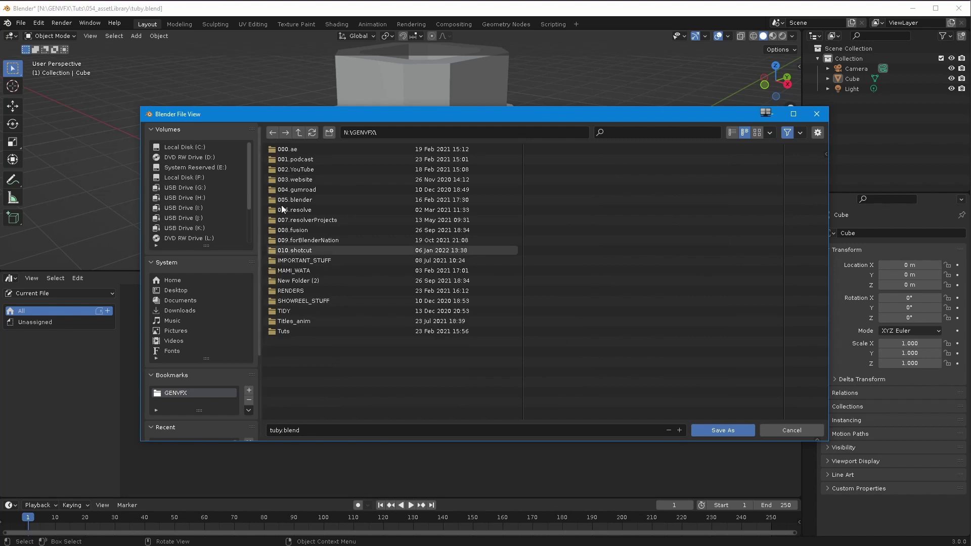
pyautogui.click(298, 133)
pyautogui.doubleClick(288, 150)
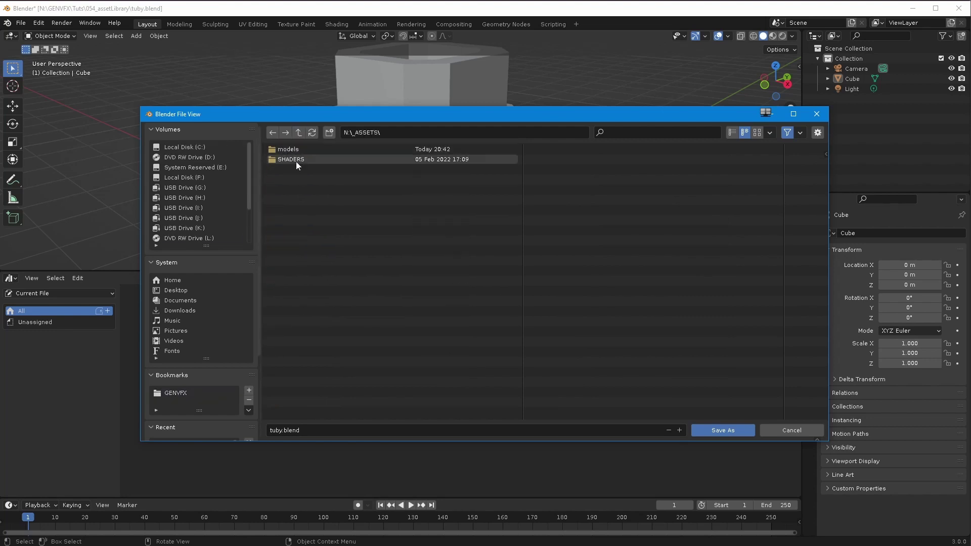
pyautogui.doubleClick(276, 151)
pyautogui.click(354, 429)
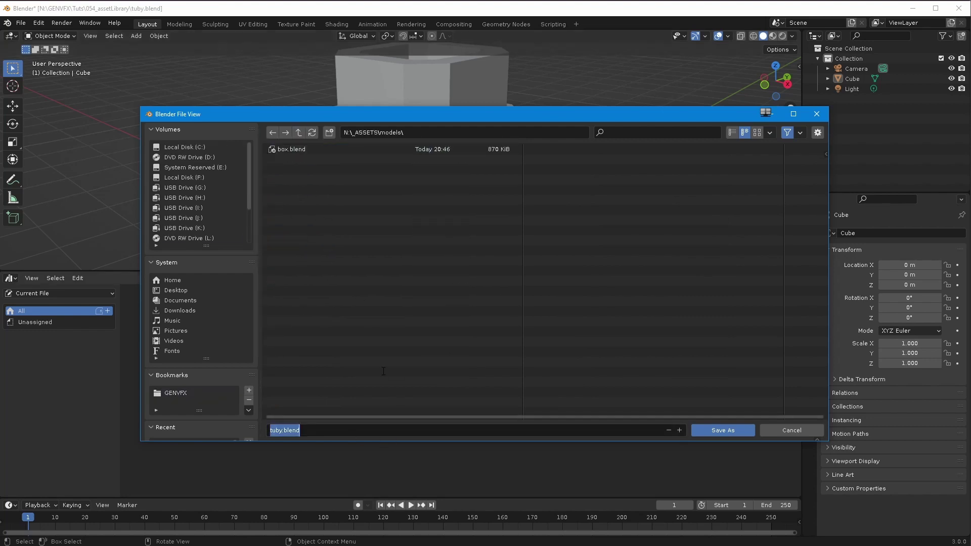
pyautogui.click(712, 430)
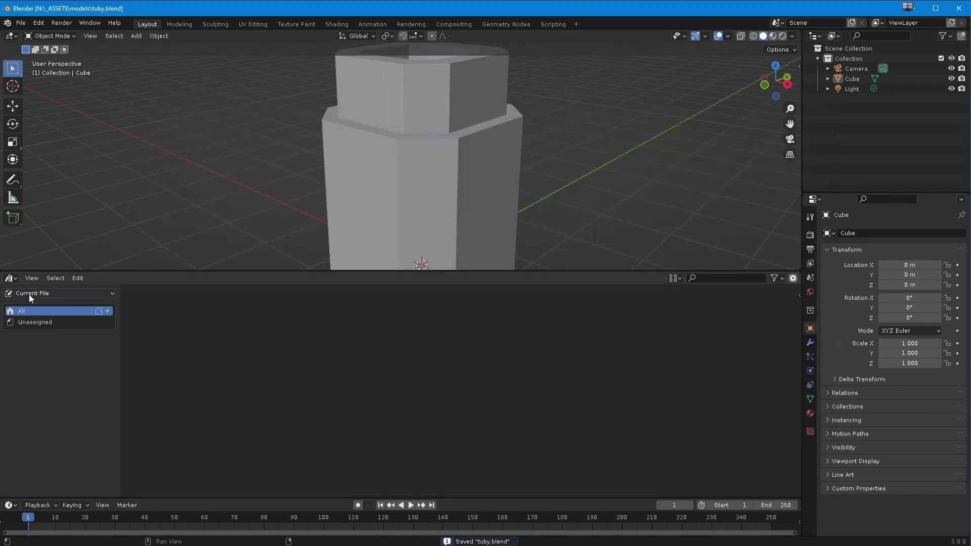
pyautogui.click(29, 293)
# - With AssetLibrary shown, mark the tube-shaped Cube as an asset again and select its new preview
pyautogui.click(31, 321)
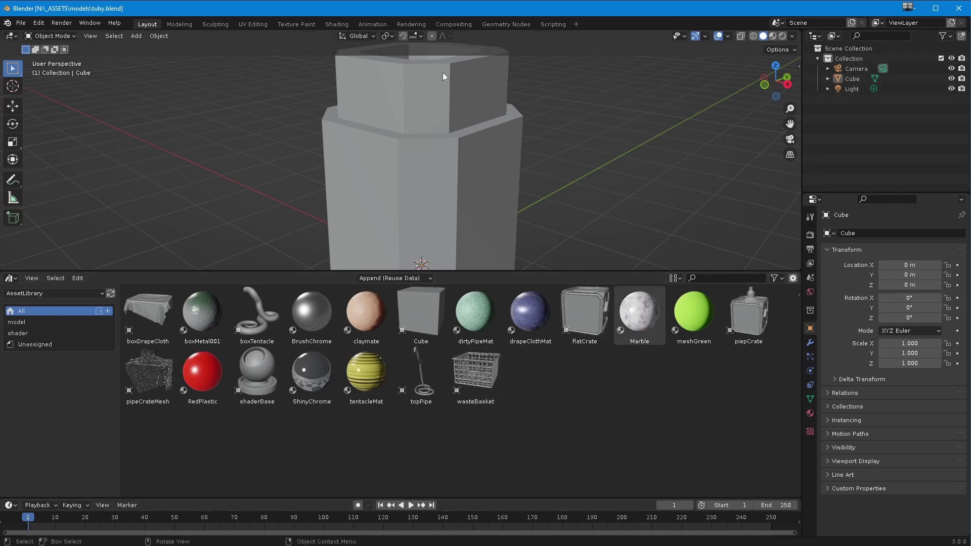
pyautogui.click(852, 79)
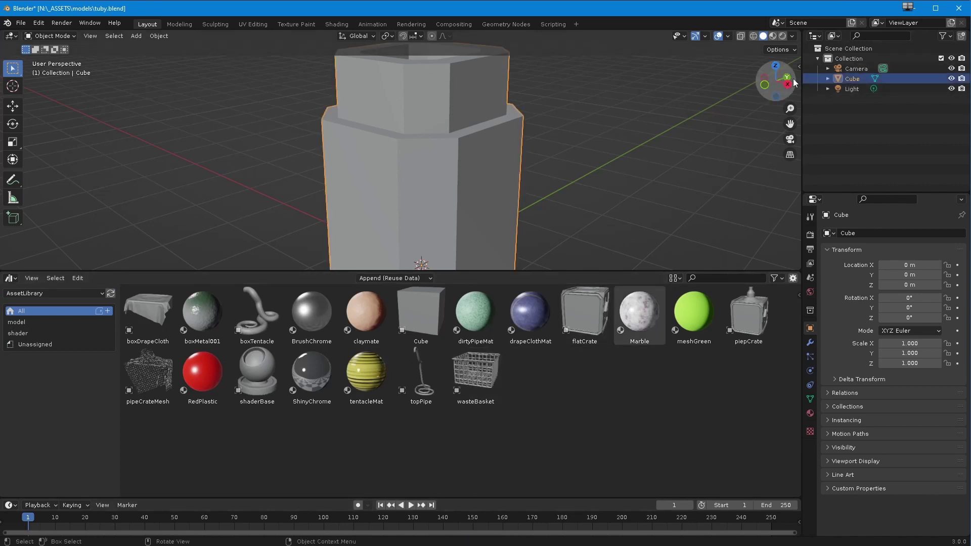
pyautogui.rightClick(843, 80)
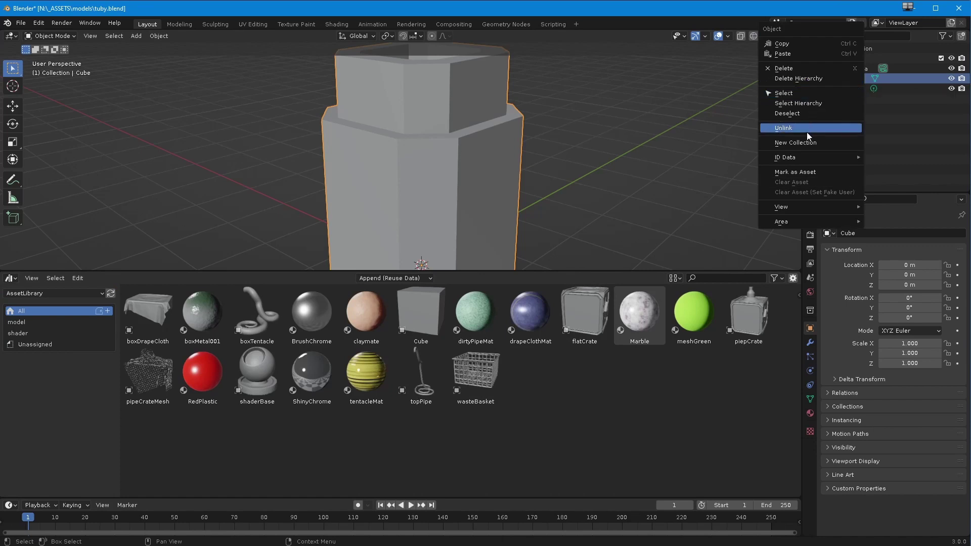
pyautogui.click(800, 173)
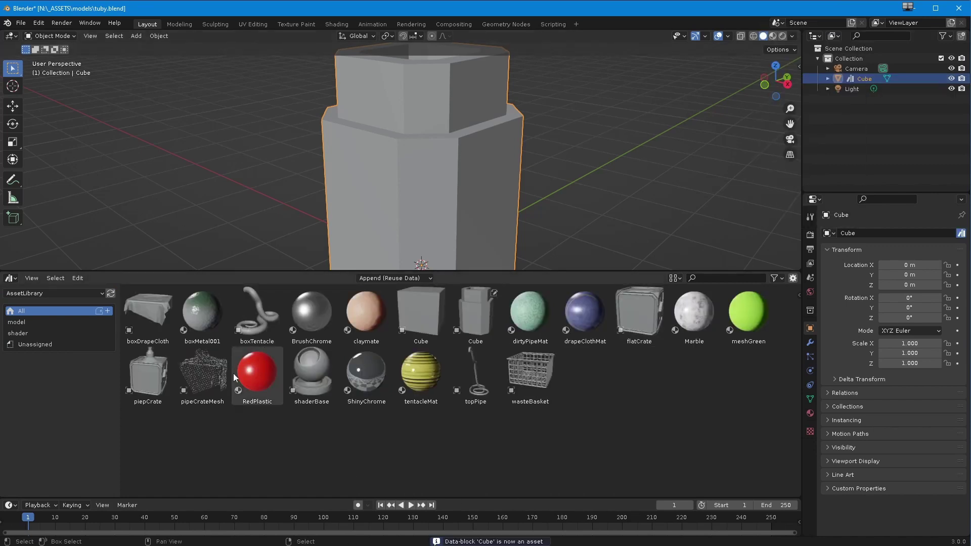
pyautogui.click(476, 316)
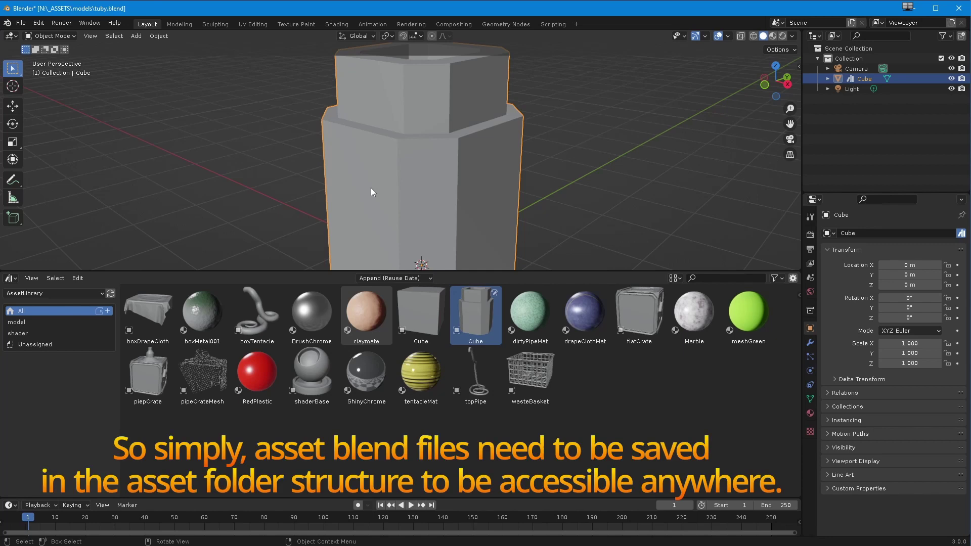
pyautogui.scroll(-2, 293, 227)
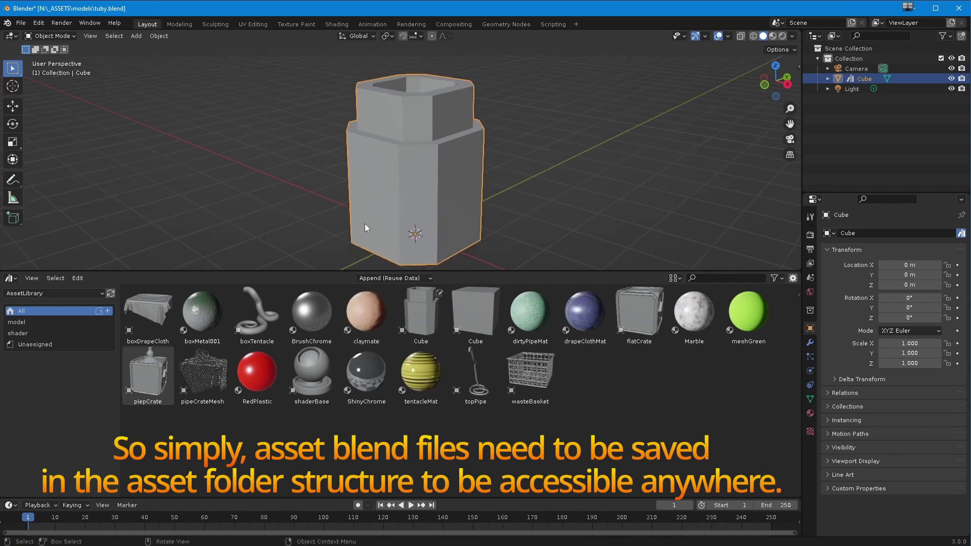
# - Delete Cube from the scene and keep Append (Reuse Data) as the import type
pyautogui.press('Delete')
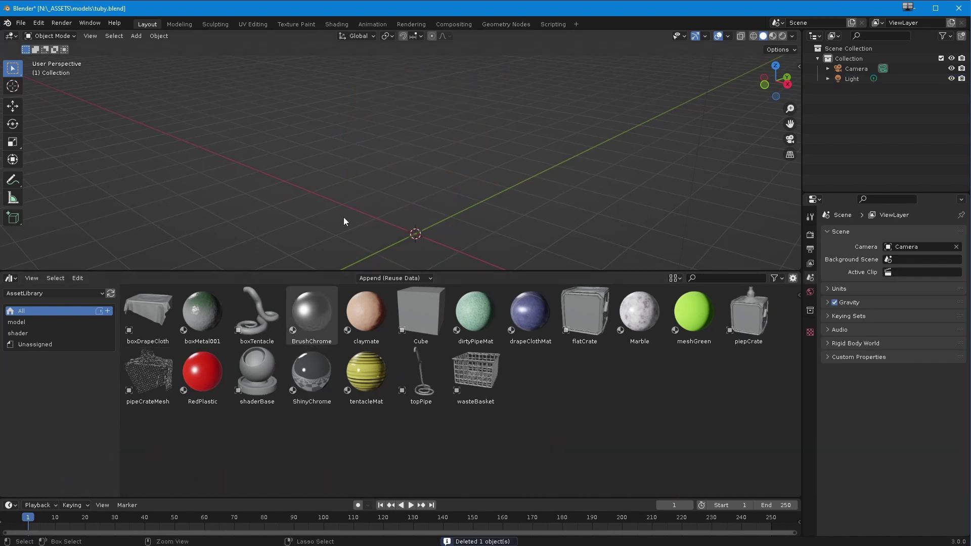
pyautogui.moveTo(344, 221); pyautogui.dragTo(301, 253, button='middle')
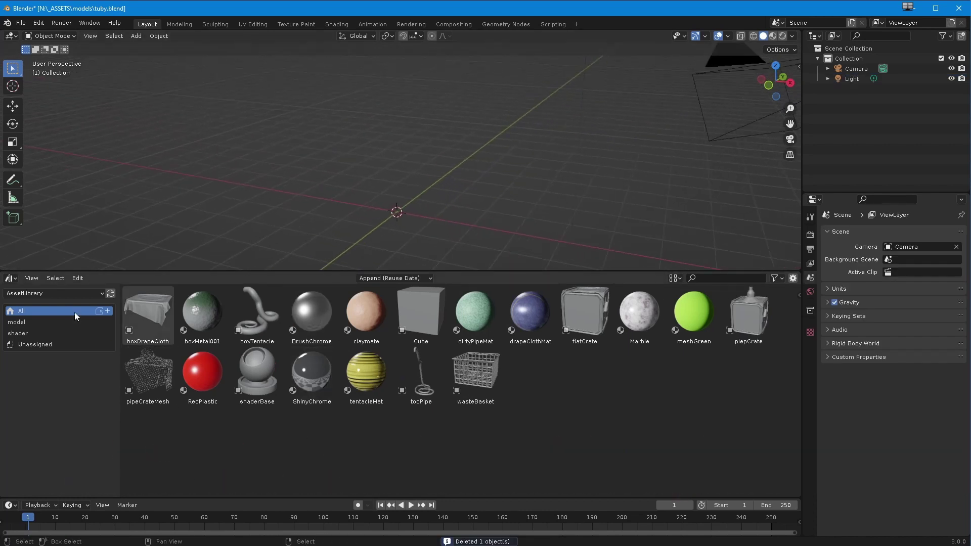
pyautogui.click(393, 279)
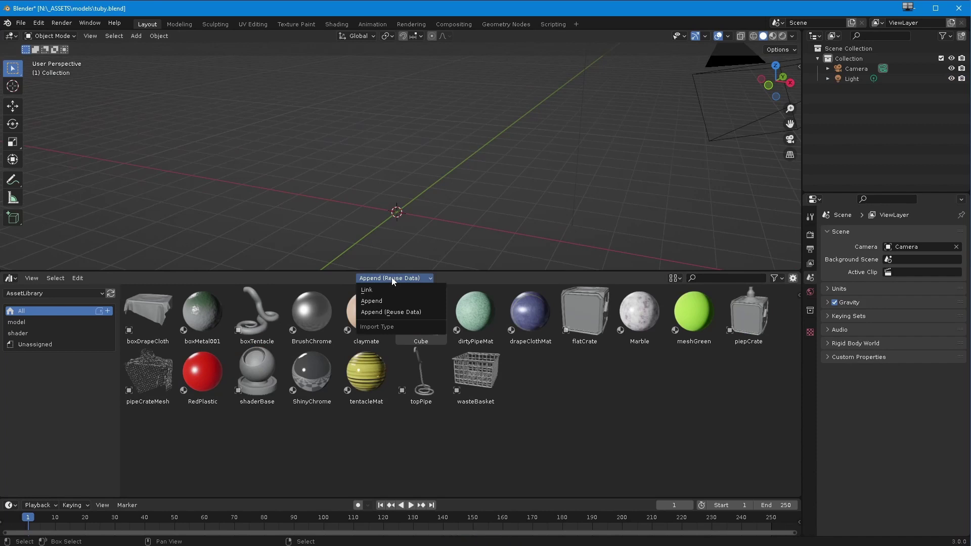
pyautogui.click(375, 311)
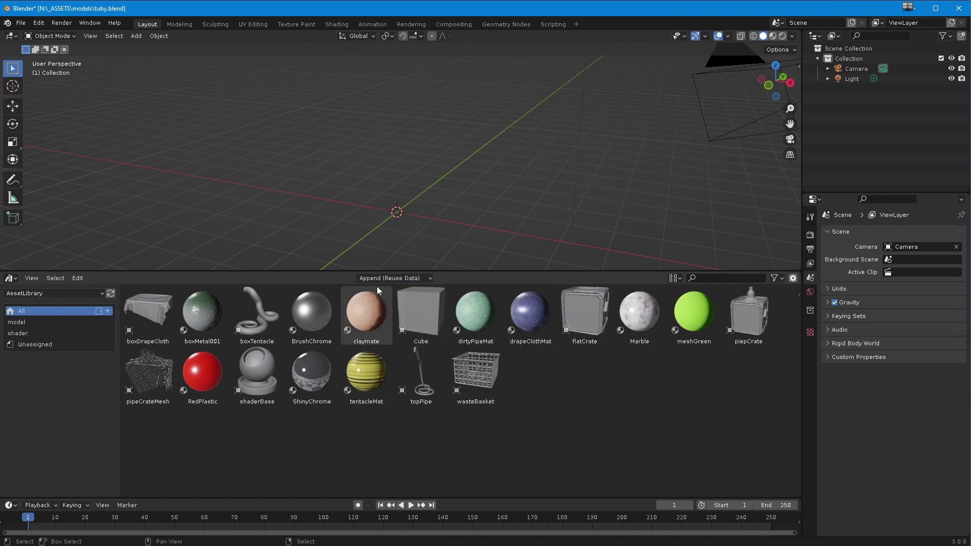
pyautogui.click(402, 293)
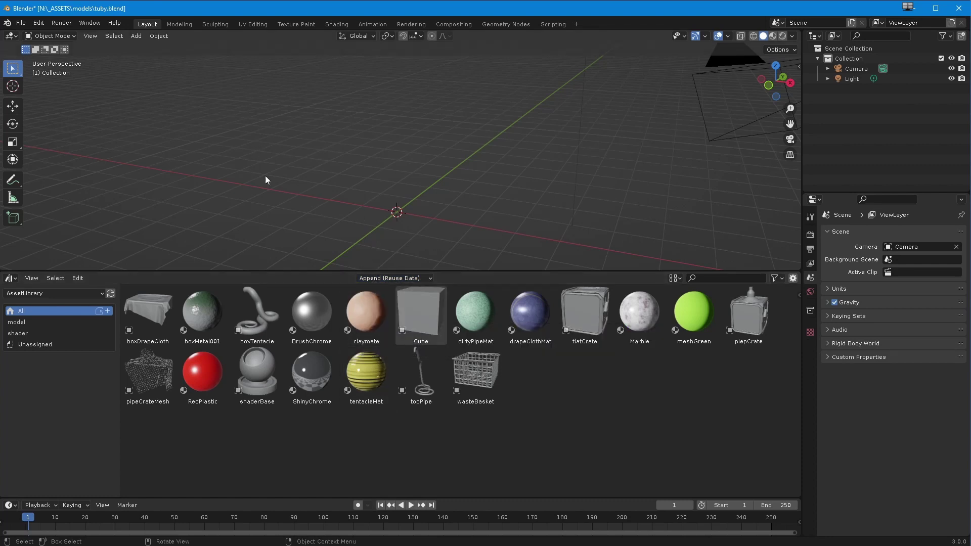
pyautogui.moveTo(273, 238); pyautogui.dragTo(262, 268, button='middle')
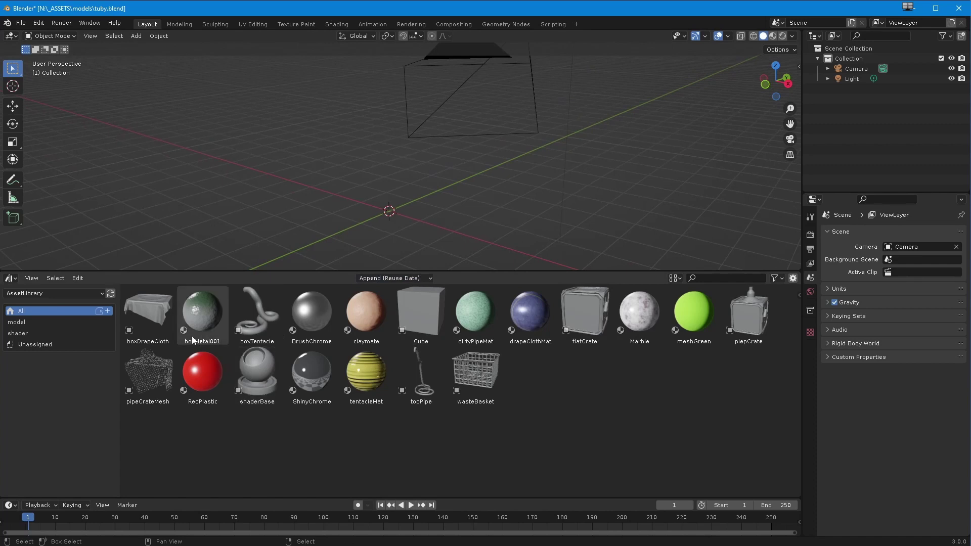
# - Drag three flatCrate assets into the scene and switch to Material Preview shading
pyautogui.moveTo(589, 323); pyautogui.dragTo(261, 219)
pyautogui.moveTo(318, 267)
pyautogui.mouseDown(button='middle')
pyautogui.moveTo(298, 269)
pyautogui.moveTo(314, 260)
pyautogui.mouseUp(button='middle')
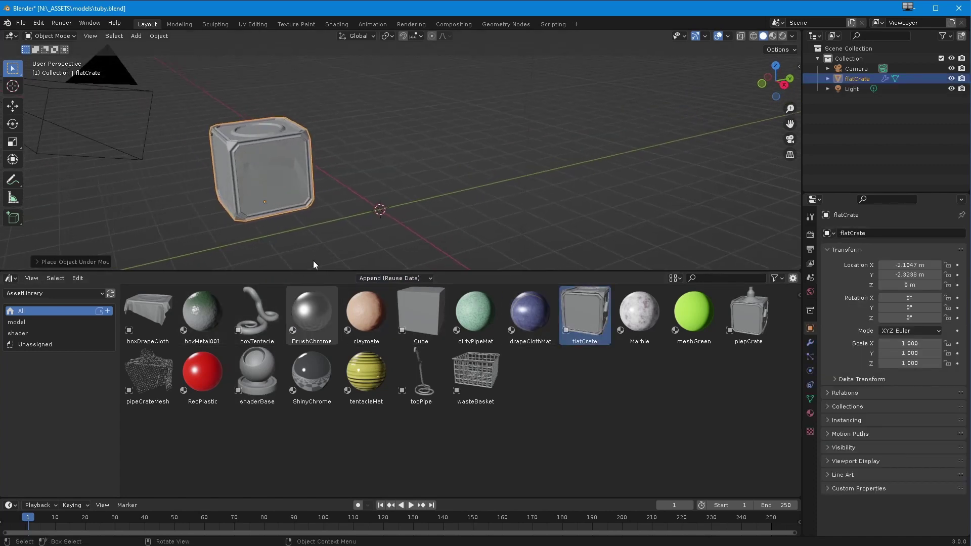
pyautogui.moveTo(596, 329); pyautogui.dragTo(418, 189)
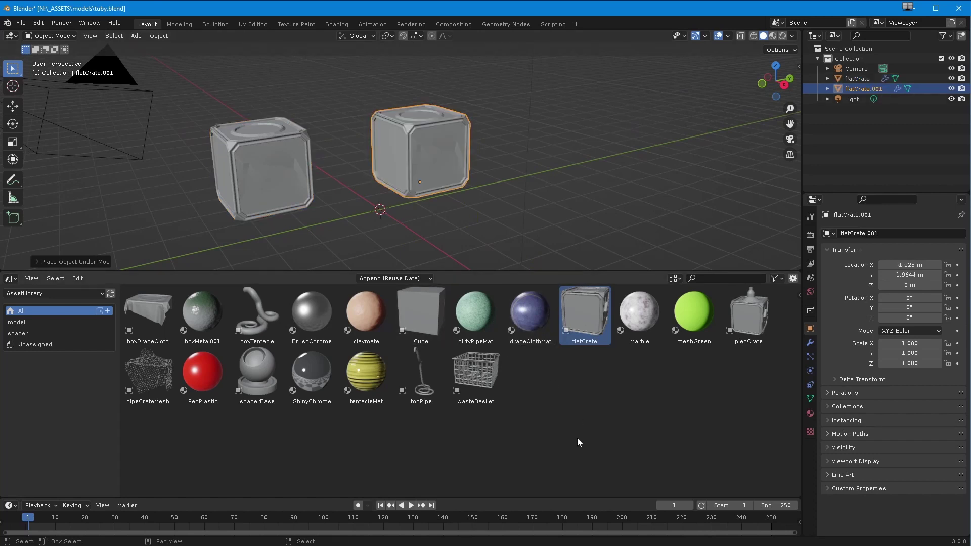
pyautogui.moveTo(578, 323); pyautogui.dragTo(531, 228)
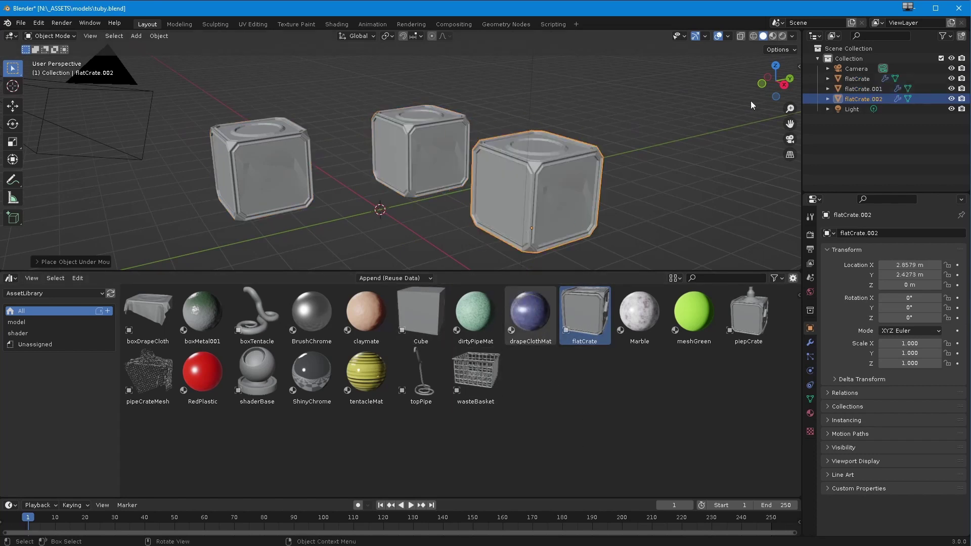
pyautogui.click(772, 37)
pyautogui.moveTo(266, 210)
pyautogui.mouseDown(button='middle')
pyautogui.moveTo(275, 222)
pyautogui.moveTo(265, 232)
pyautogui.moveTo(213, 257)
pyautogui.moveTo(314, 199)
pyautogui.mouseUp(button='middle')
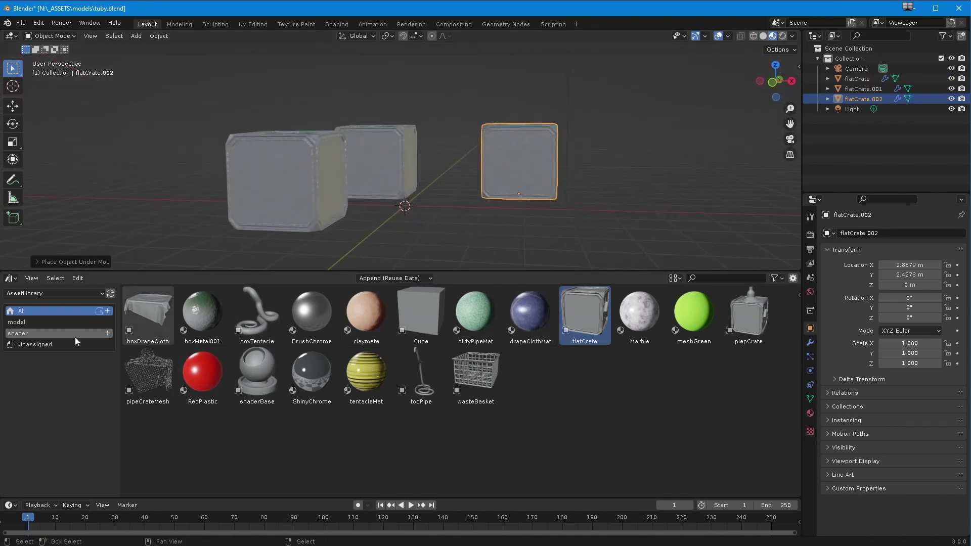
# - Filter the asset browser to shaders and try the BrushChrome material on the left crate
pyautogui.click(45, 332)
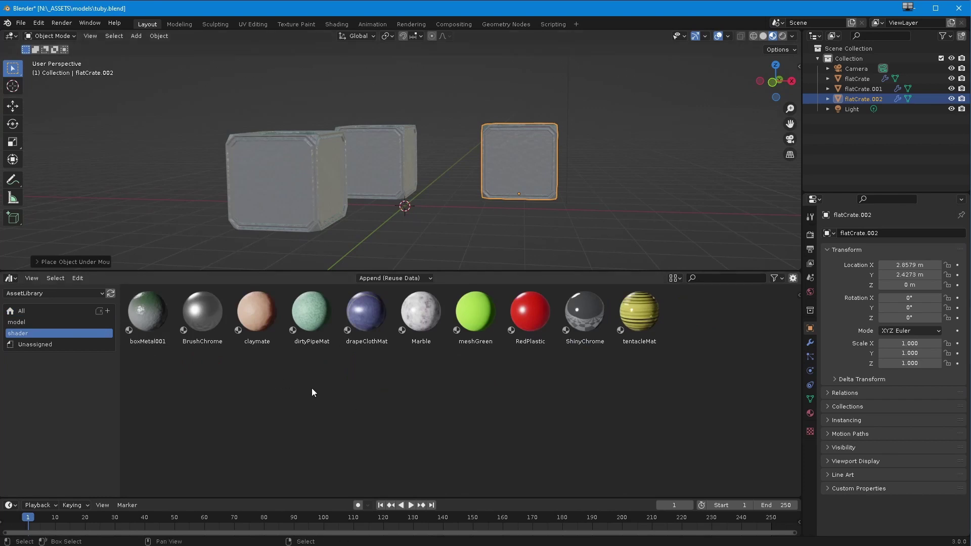
pyautogui.moveTo(308, 224); pyautogui.dragTo(290, 232, button='middle')
pyautogui.moveTo(195, 329); pyautogui.dragTo(283, 222)
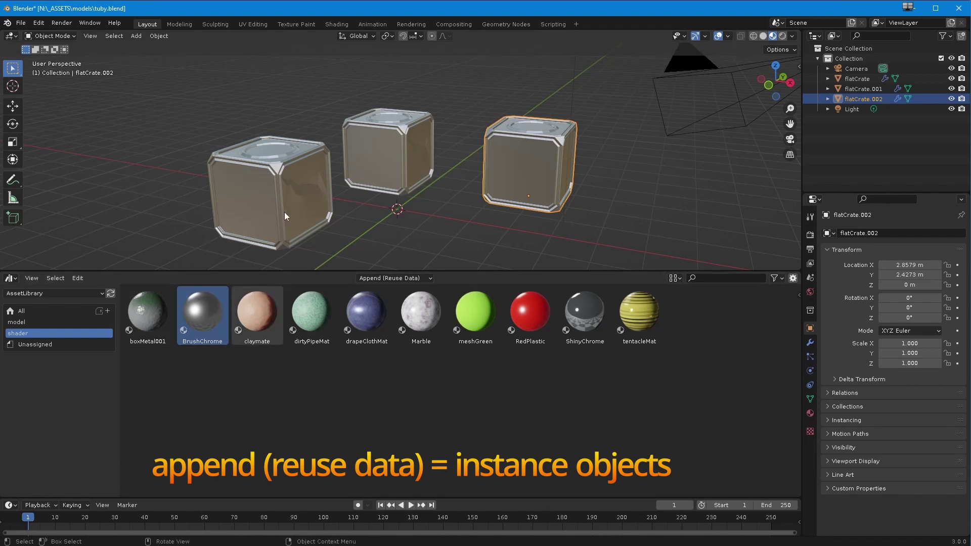
pyautogui.moveTo(285, 212)
pyautogui.mouseDown(button='middle')
pyautogui.moveTo(252, 236)
pyautogui.moveTo(287, 229)
pyautogui.moveTo(289, 209)
pyautogui.mouseUp(button='middle')
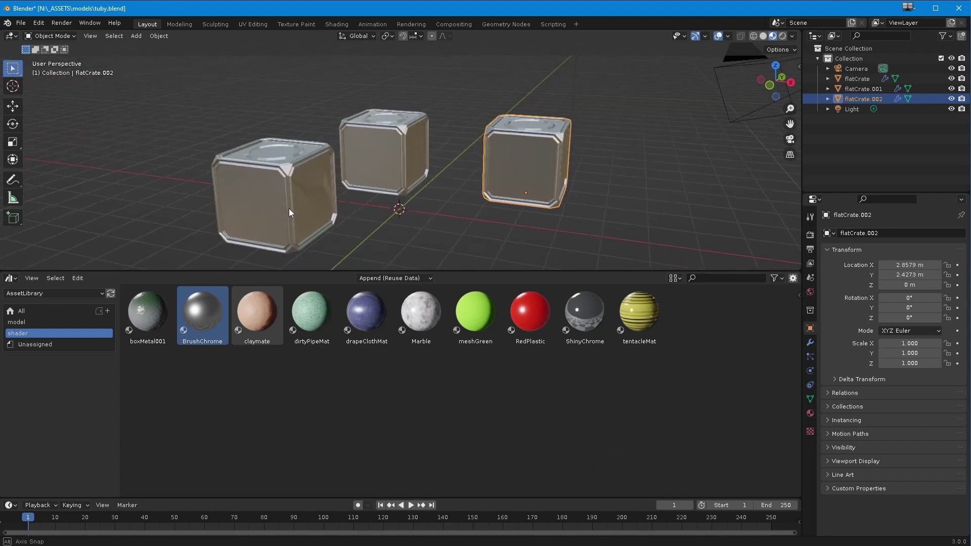
# - In Edit Mode on flatCrate.002, select a side face and pull it outward into a spike
pyautogui.click(50, 36)
pyautogui.click(48, 53)
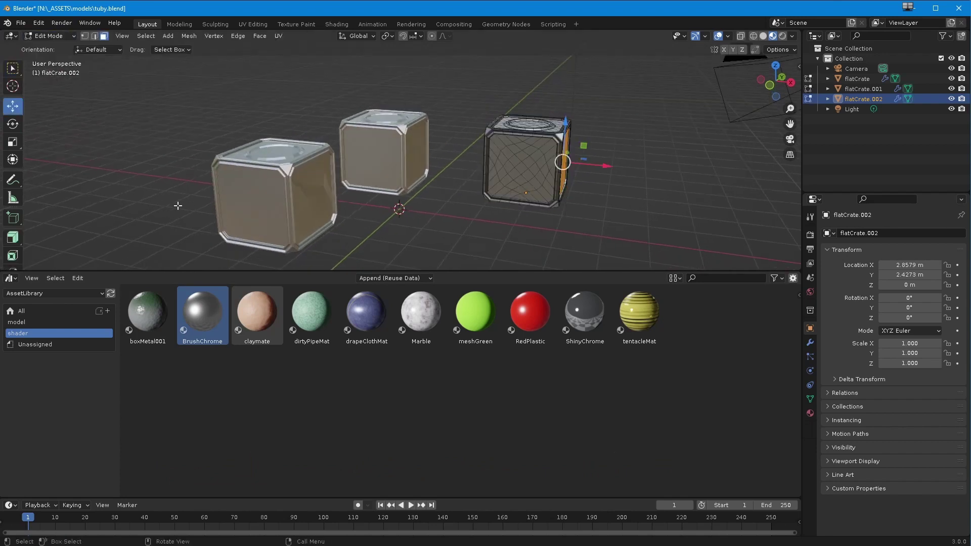
pyautogui.moveTo(442, 207); pyautogui.dragTo(435, 202, button='middle')
pyautogui.scroll(5, 435, 202)
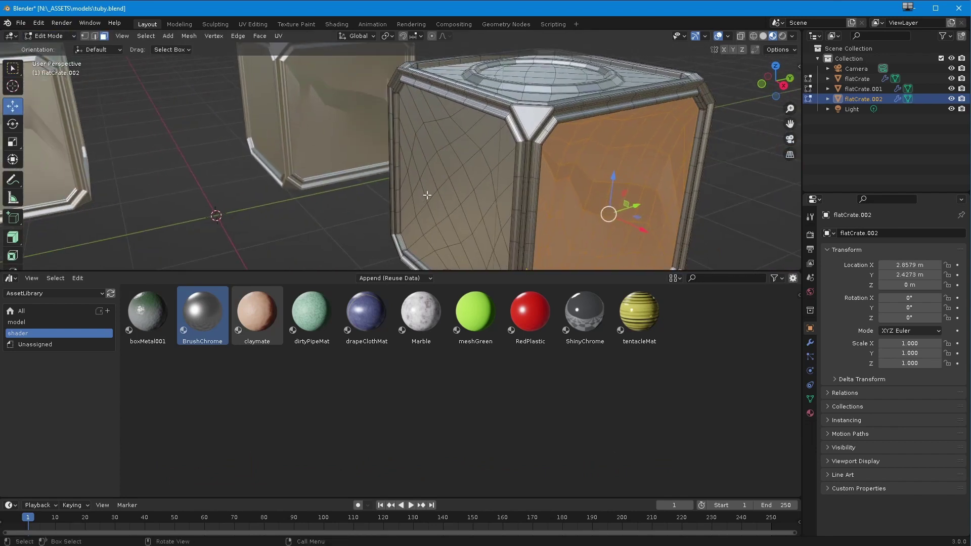
pyautogui.click(445, 194)
pyautogui.moveTo(450, 195); pyautogui.dragTo(402, 203)
# - Slide the spiked face about 0.75 m back inward along Y, hiding it inside the crates
pyautogui.scroll(-4, 252, 230)
pyautogui.scroll(-2, 253, 229)
pyautogui.moveTo(306, 214); pyautogui.dragTo(342, 208, button='middle')
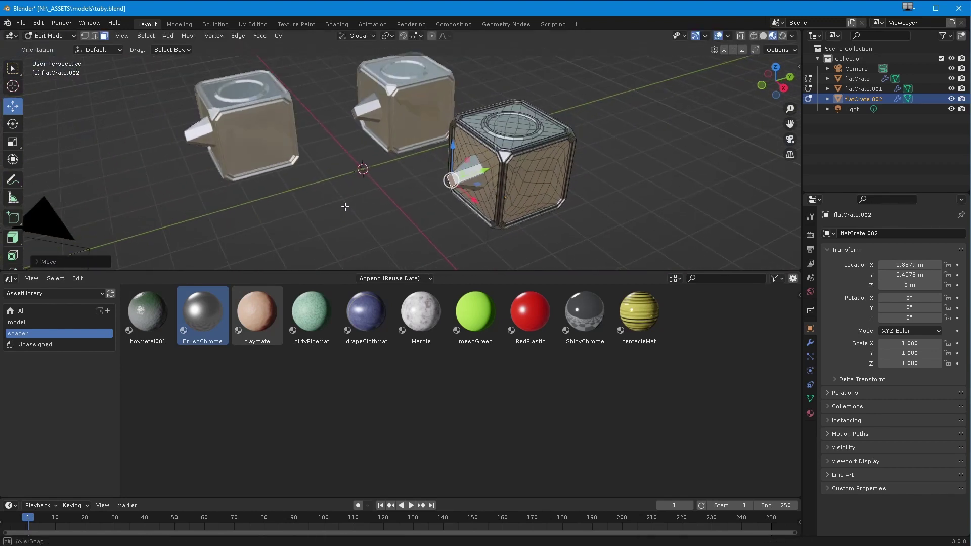
pyautogui.scroll(2, 485, 176)
pyautogui.moveTo(485, 167)
pyautogui.mouseDown()
pyautogui.moveTo(477, 171)
pyautogui.moveTo(501, 162)
pyautogui.mouseUp()
pyautogui.click(501, 162)
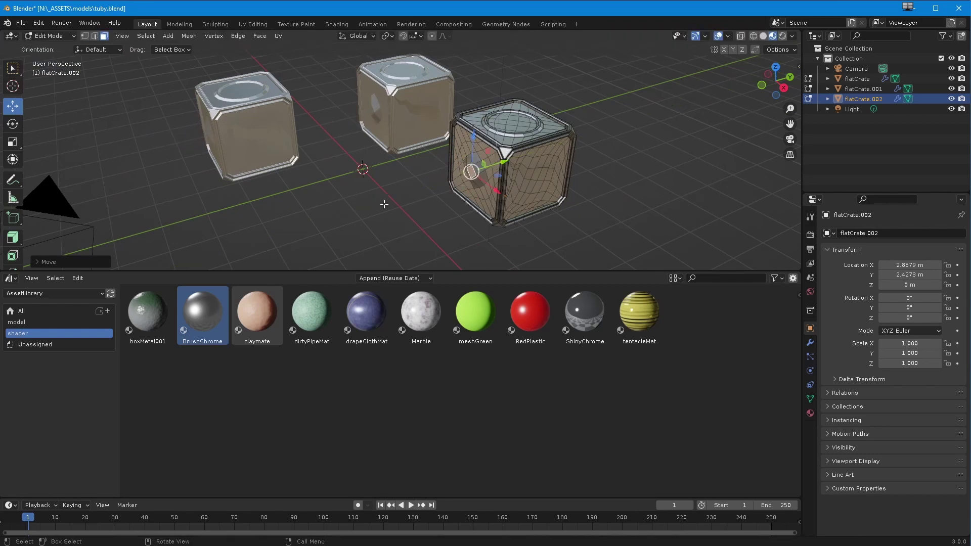
pyautogui.moveTo(263, 202); pyautogui.dragTo(229, 208, button='middle')
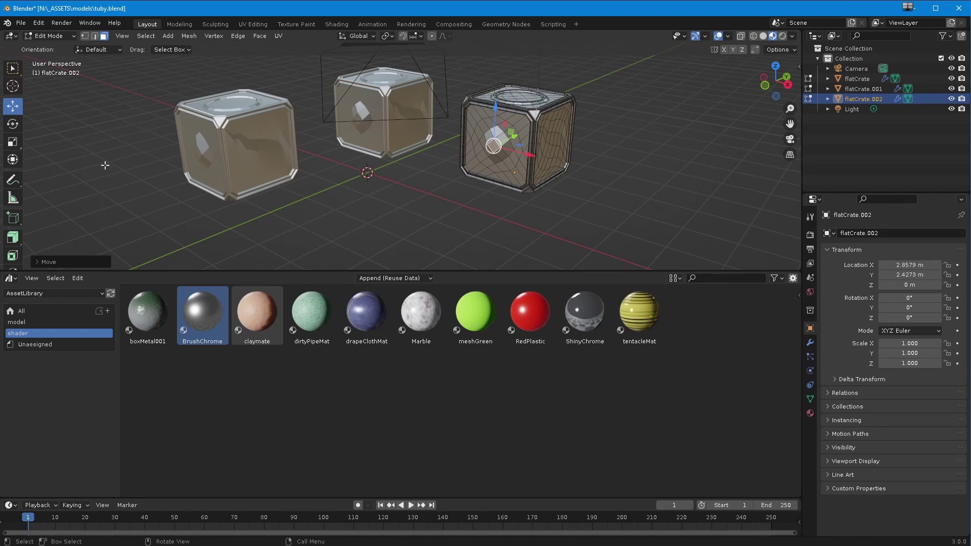
pyautogui.click(52, 36)
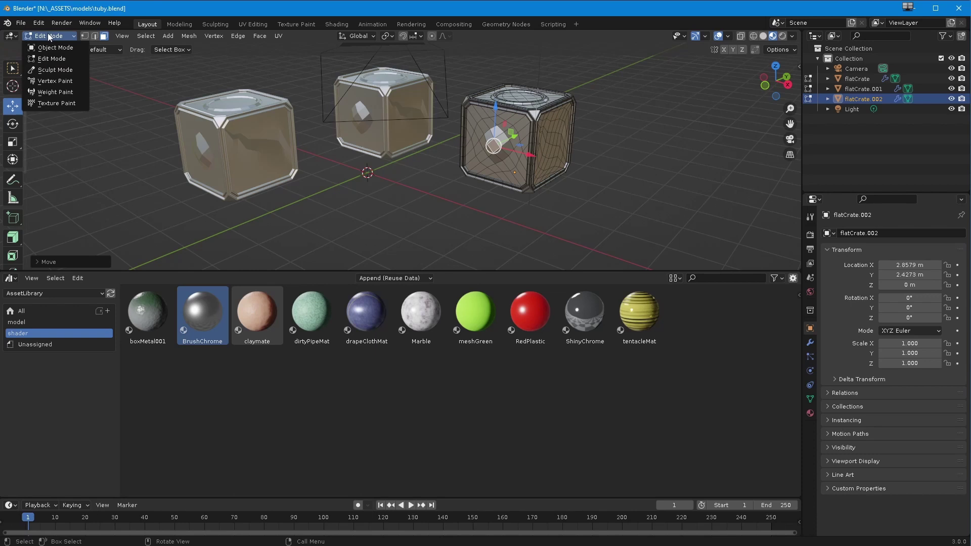
# - Start a new General file, discarding the unsaved changes to tuby.blend
pyautogui.click(20, 23)
pyautogui.click(144, 34)
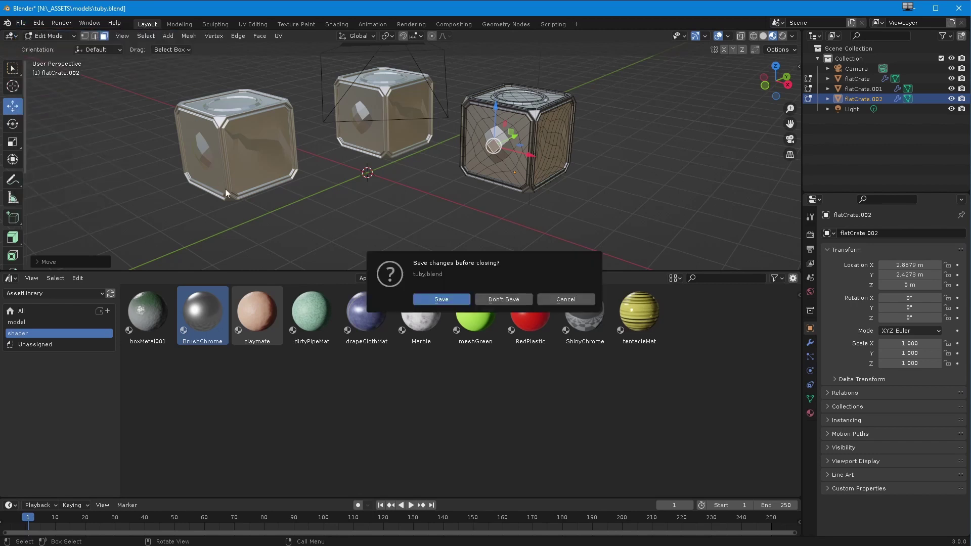
pyautogui.click(487, 299)
pyautogui.moveTo(341, 237); pyautogui.dragTo(263, 354, button='middle')
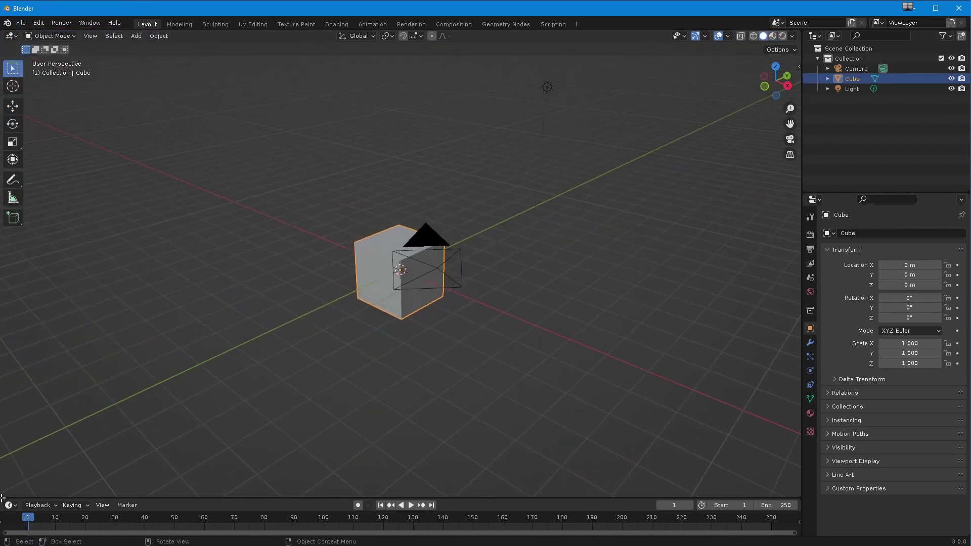
# - Add an Asset Browser on AssetLibrary below the viewport and delete the default cube
pyautogui.moveTo(2, 498); pyautogui.dragTo(3, 268)
pyautogui.hotkey('shift', 'F1')
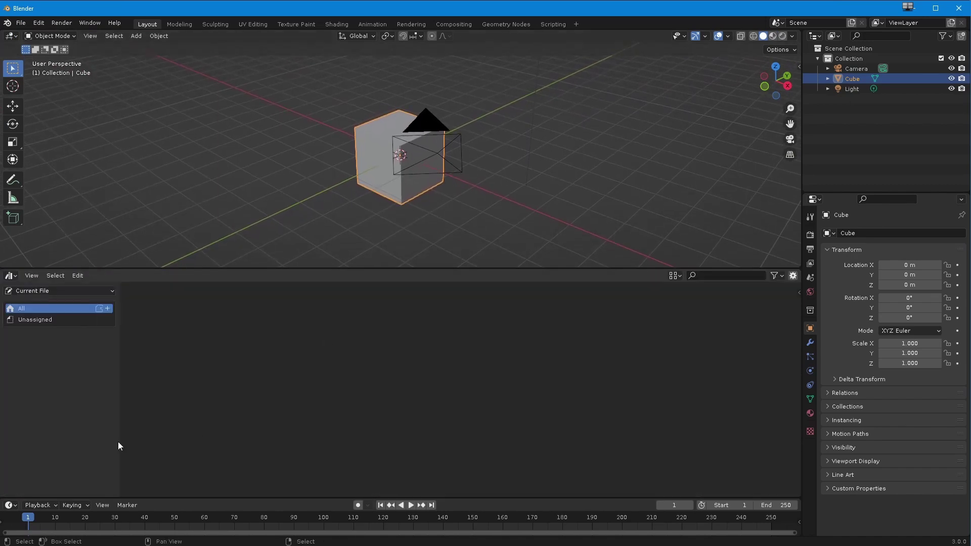
pyautogui.click(50, 290)
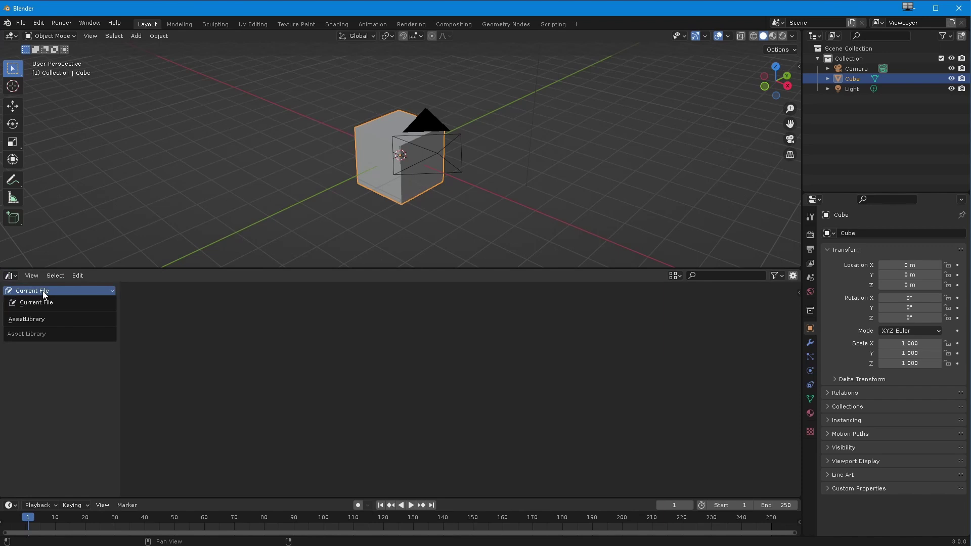
pyautogui.click(41, 320)
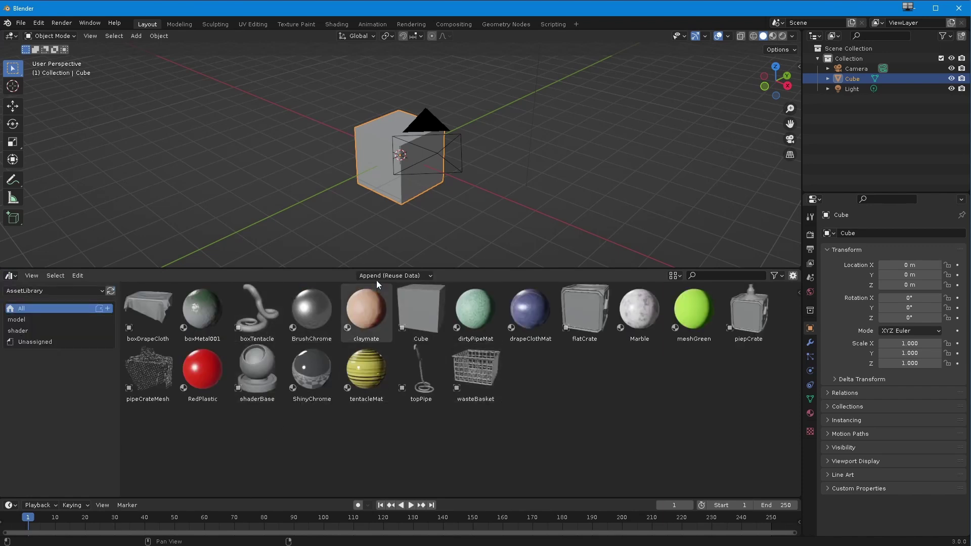
pyautogui.moveTo(349, 198); pyautogui.dragTo(395, 212, button='middle')
pyautogui.press('Delete')
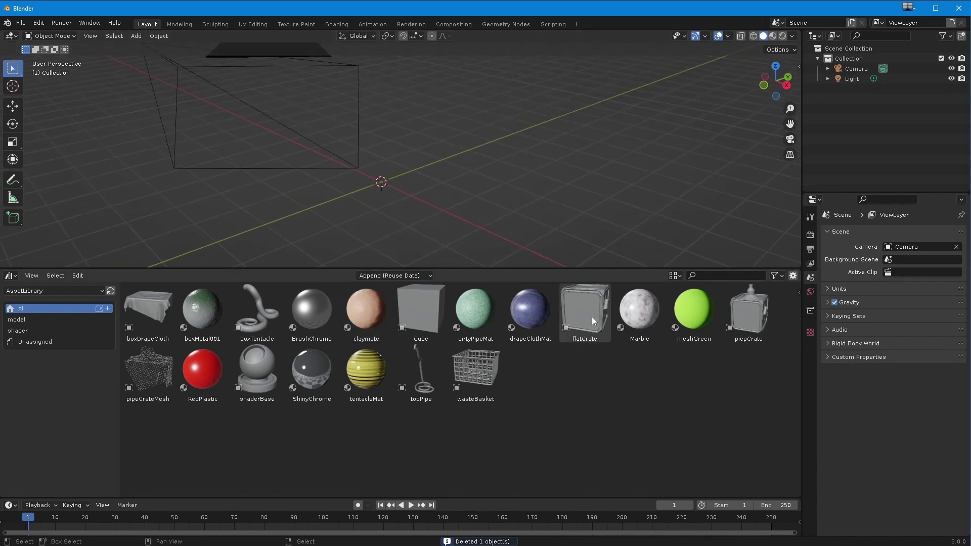
# - Switch the asset import method to Append and add a flatCrate to the empty scene
pyautogui.moveTo(588, 319); pyautogui.dragTo(372, 180)
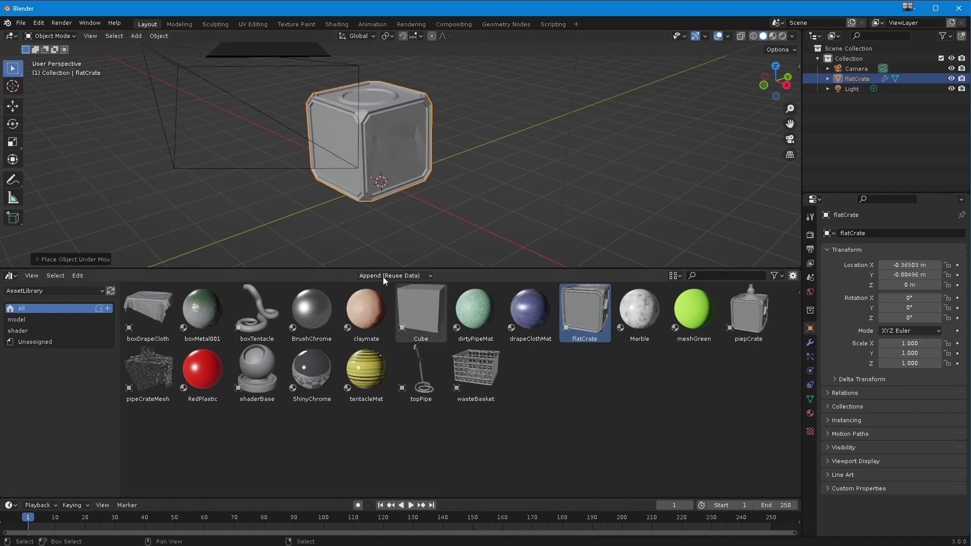
pyautogui.hotkey('ctrl', 'z')
pyautogui.click(385, 275)
pyautogui.click(394, 299)
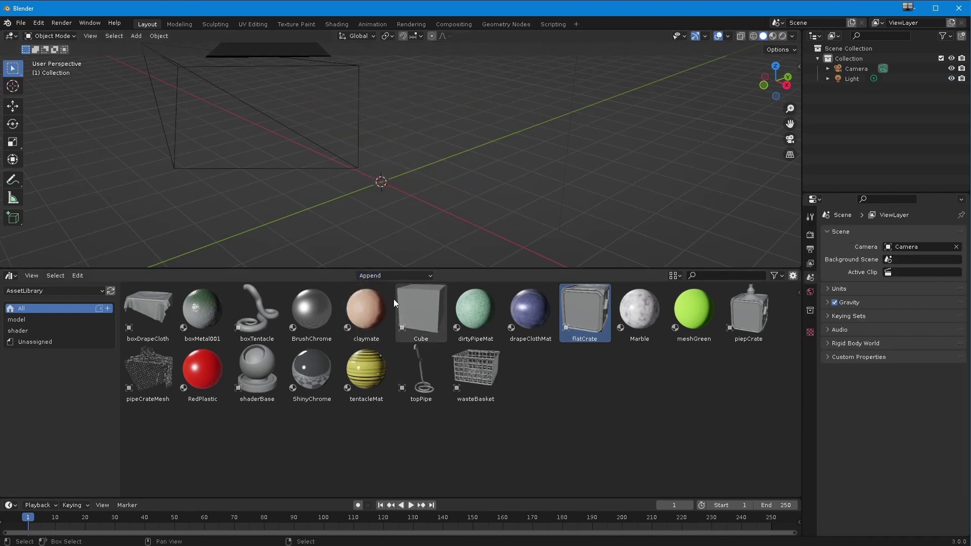
pyautogui.moveTo(409, 232); pyautogui.dragTo(408, 234, button='middle')
pyautogui.moveTo(587, 327); pyautogui.dragTo(271, 246)
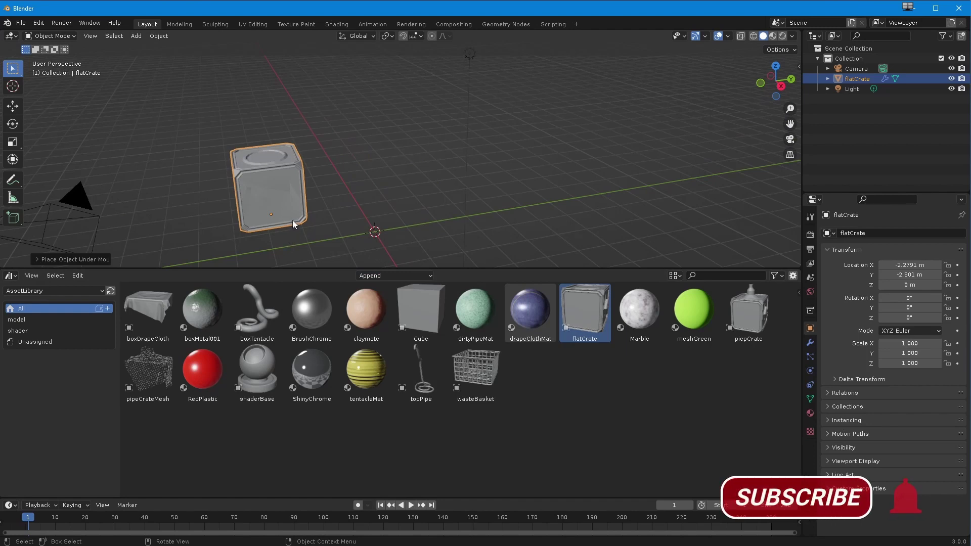
# - Show the crate in material preview and add a second flatCrate to the scene
pyautogui.click(772, 36)
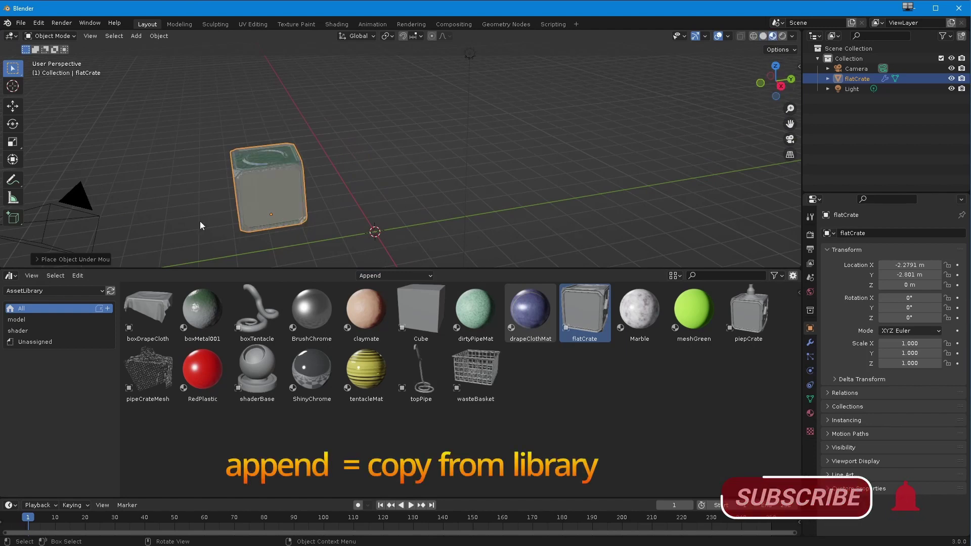
pyautogui.moveTo(200, 224); pyautogui.dragTo(253, 209, button='middle')
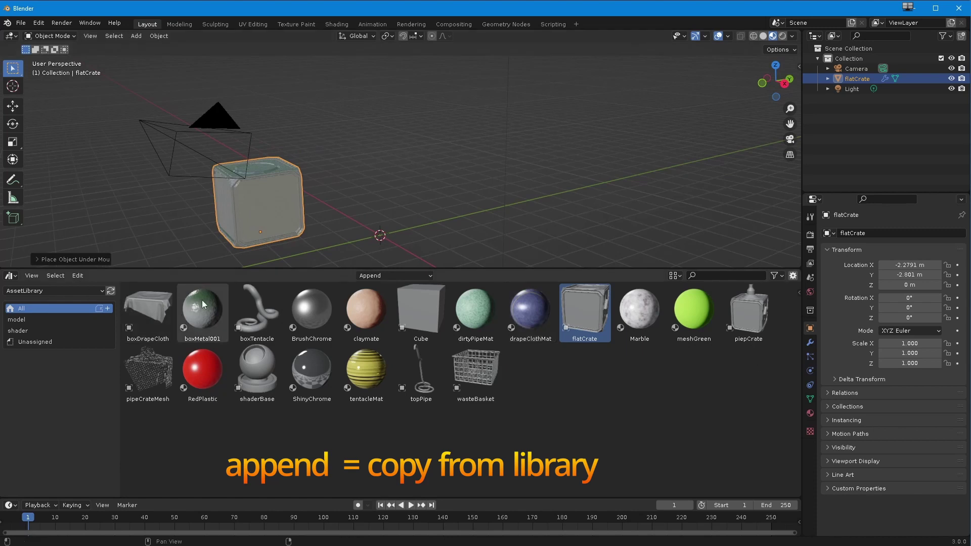
pyautogui.moveTo(283, 243); pyautogui.dragTo(314, 194, button='middle')
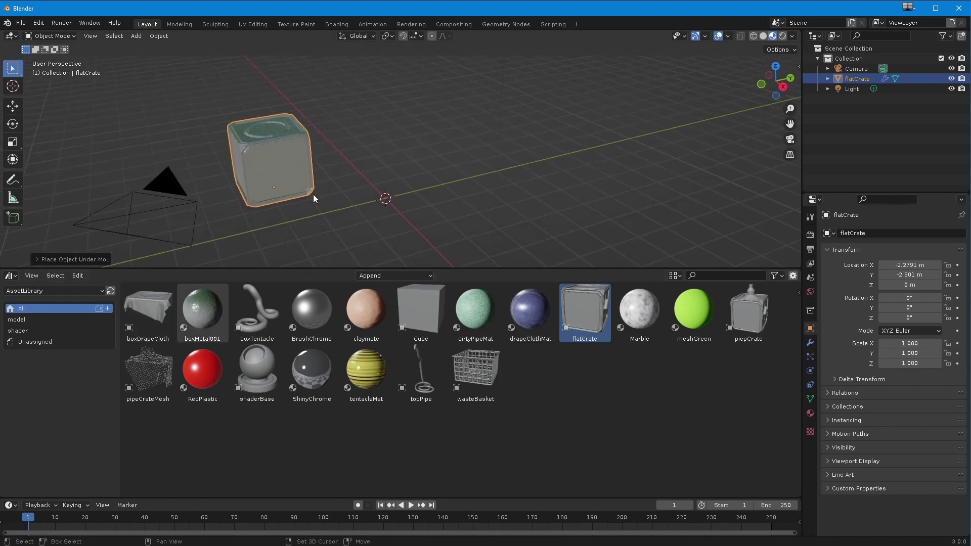
pyautogui.moveTo(320, 229)
pyautogui.mouseDown(button='middle')
pyautogui.moveTo(305, 226)
pyautogui.moveTo(322, 231)
pyautogui.mouseUp(button='middle')
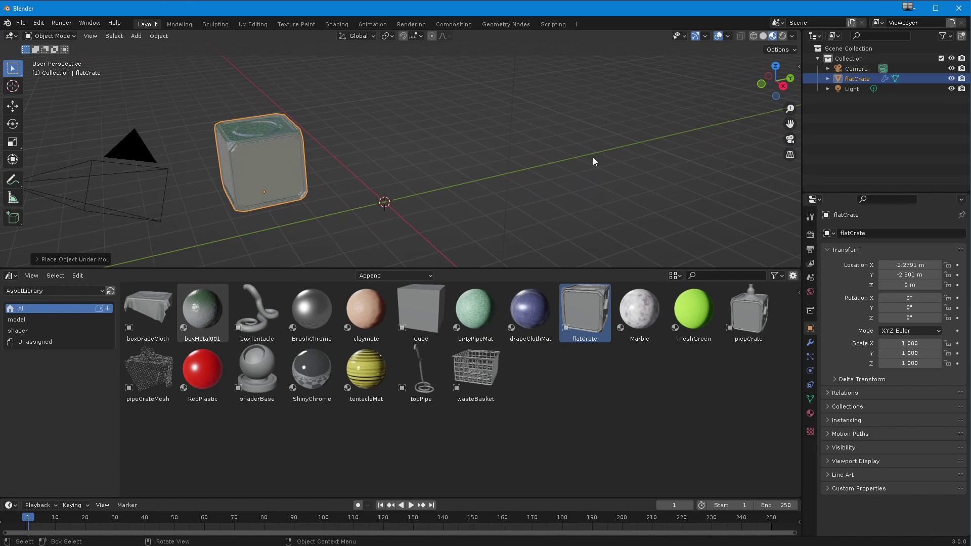
pyautogui.moveTo(584, 311); pyautogui.dragTo(460, 184)
# - Add flatCrate.002 on top of the second crate and adjust its height to sit on it
pyautogui.click(12, 124)
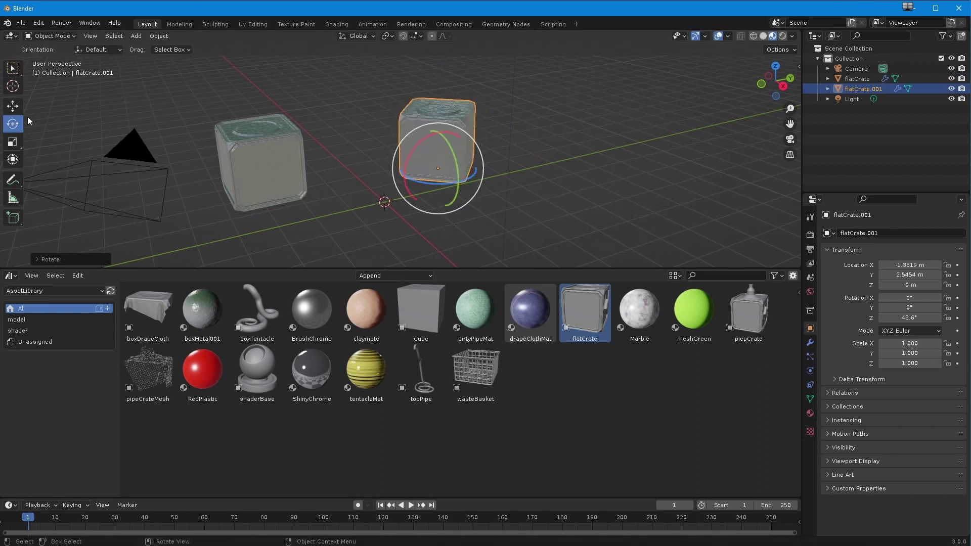
pyautogui.moveTo(589, 317); pyautogui.dragTo(452, 113)
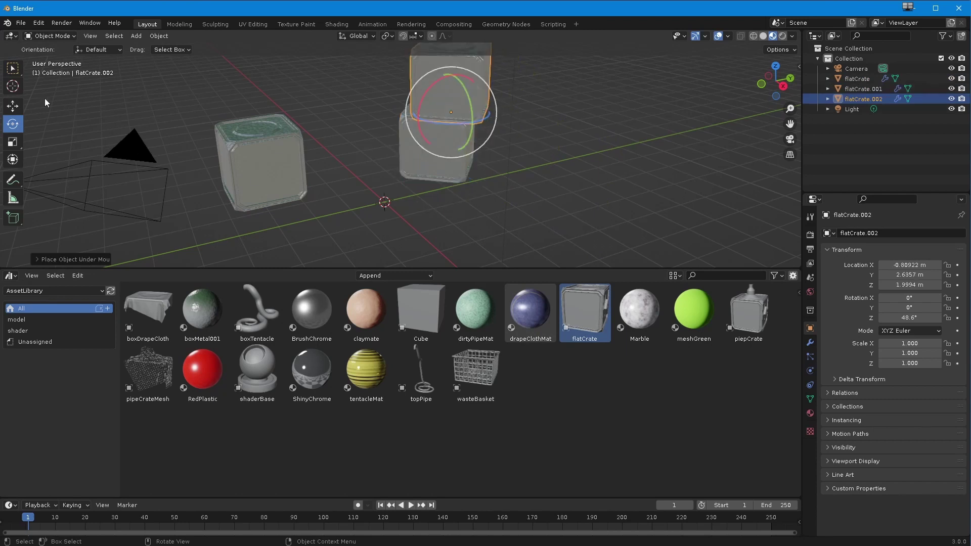
pyautogui.click(13, 106)
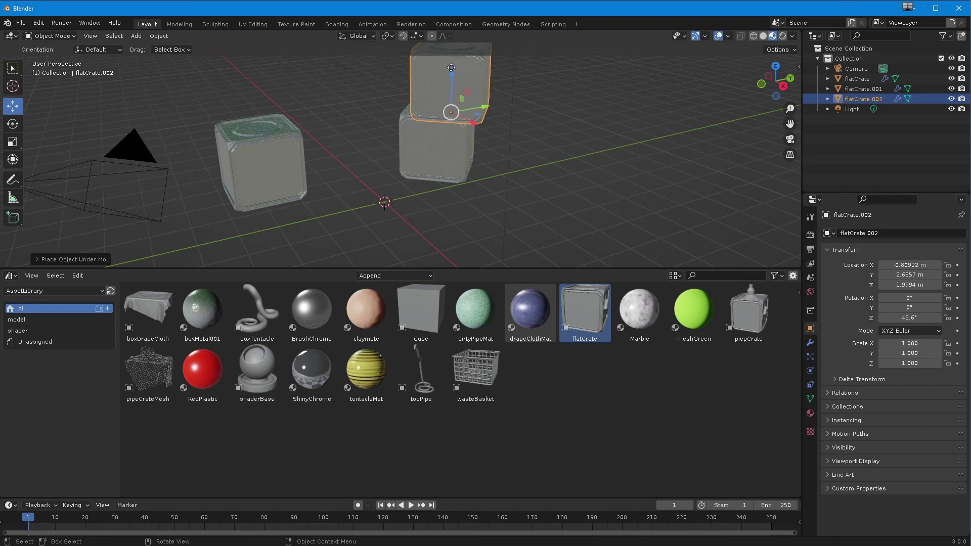
pyautogui.moveTo(453, 77); pyautogui.dragTo(452, 72)
pyautogui.moveTo(381, 178)
pyautogui.mouseDown(button='middle')
pyautogui.moveTo(368, 180)
pyautogui.moveTo(381, 165)
pyautogui.mouseUp(button='middle')
pyautogui.moveTo(442, 85); pyautogui.dragTo(442, 91)
pyautogui.moveTo(377, 164); pyautogui.dragTo(327, 221, button='middle')
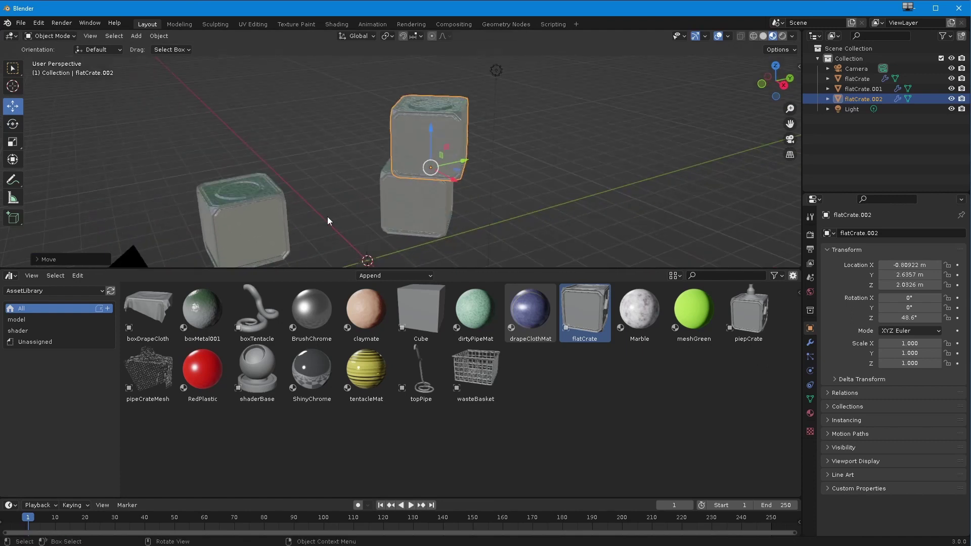
# - Rotate flatCrate.002 11.2° about Z and shift it squarely onto the lower crate
pyautogui.click(19, 122)
pyautogui.moveTo(434, 177); pyautogui.dragTo(425, 205)
pyautogui.hotkey('ctrl', 'z')
pyautogui.moveTo(377, 201); pyautogui.dragTo(354, 195, button='middle')
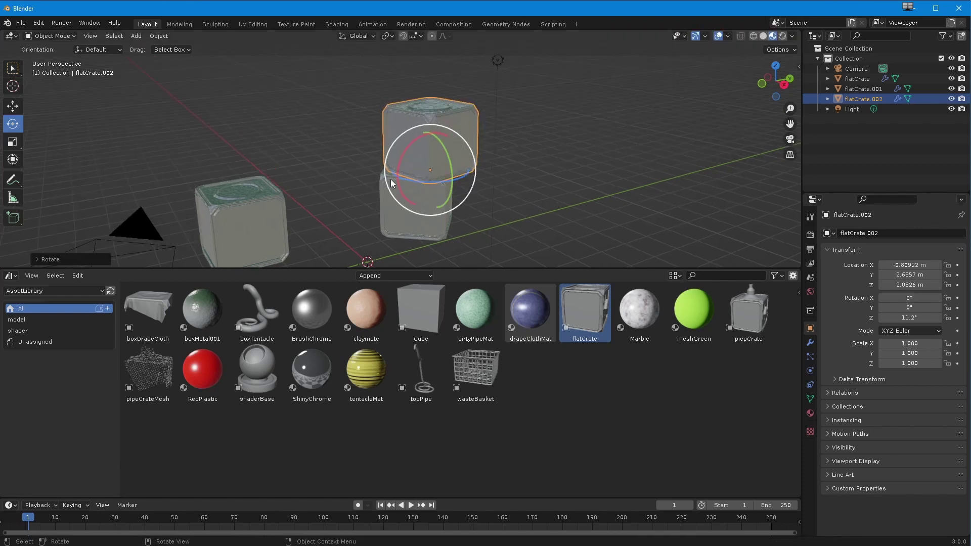
pyautogui.click(12, 105)
pyautogui.moveTo(467, 167); pyautogui.dragTo(434, 176)
pyautogui.moveTo(433, 176); pyautogui.dragTo(373, 212, button='middle')
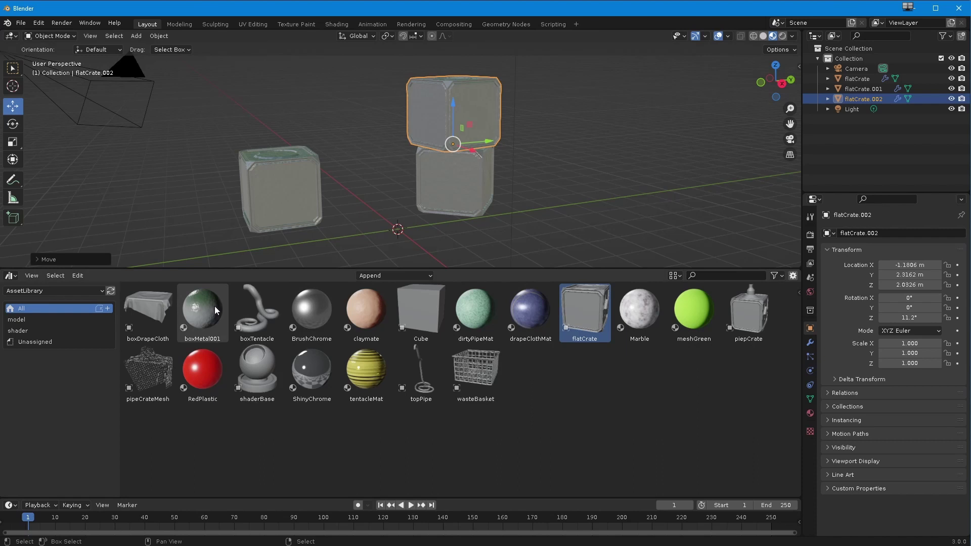
# - Apply the RedPlastic material to the top crate, then select the left crate flatCrate
pyautogui.moveTo(201, 374)
pyautogui.mouseDown()
pyautogui.moveTo(444, 227)
pyautogui.moveTo(426, 187)
pyautogui.mouseUp()
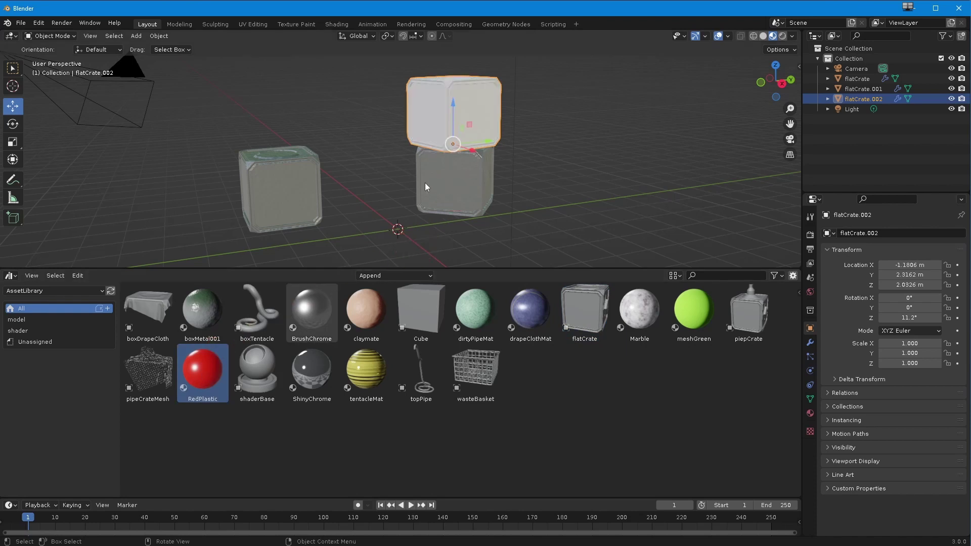
pyautogui.moveTo(321, 235); pyautogui.dragTo(448, 205, button='middle')
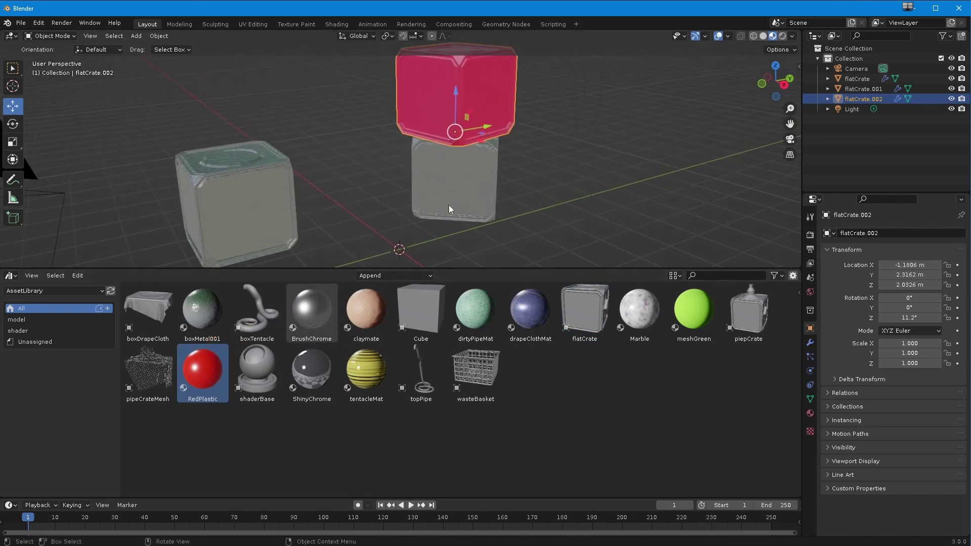
pyautogui.click(214, 222)
pyautogui.moveTo(227, 238); pyautogui.dragTo(253, 253, button='middle')
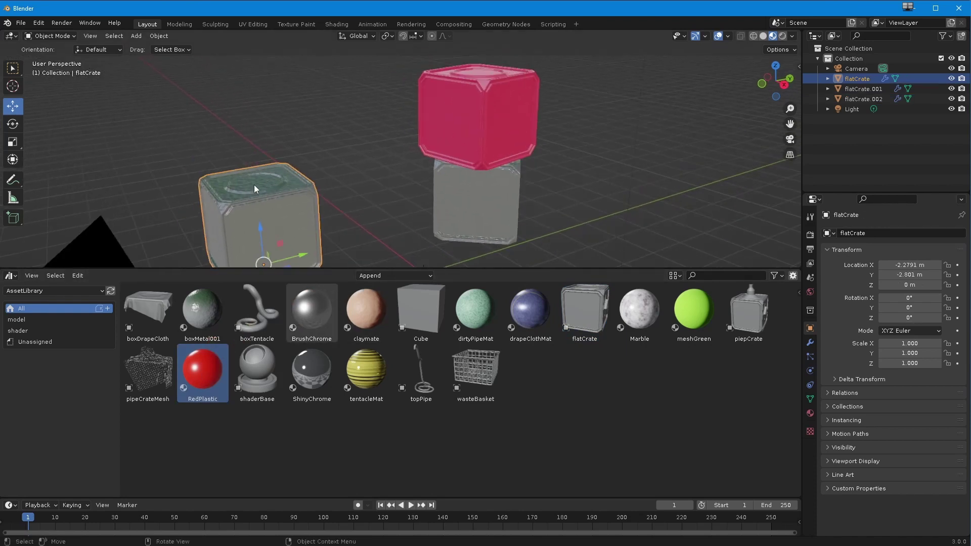
# - In Edit Mode, pull flatCrate's top vertices up into a spike, then undo it
pyautogui.click(51, 36)
pyautogui.click(50, 55)
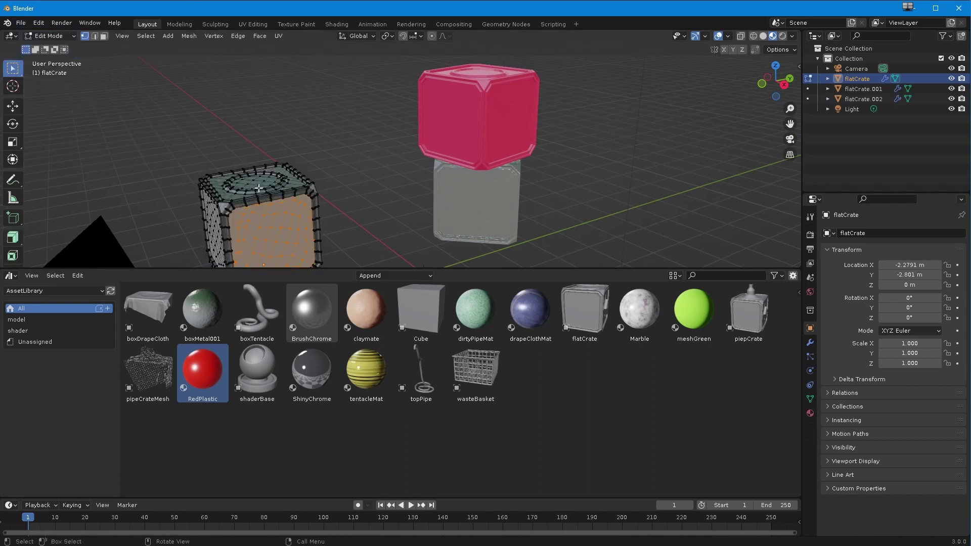
pyautogui.click(12, 106)
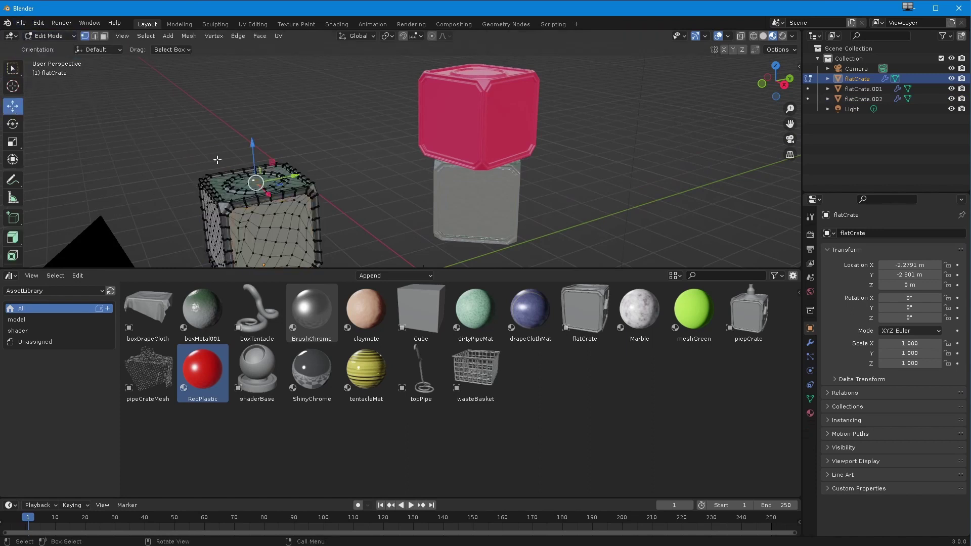
pyautogui.moveTo(252, 147); pyautogui.dragTo(254, 33)
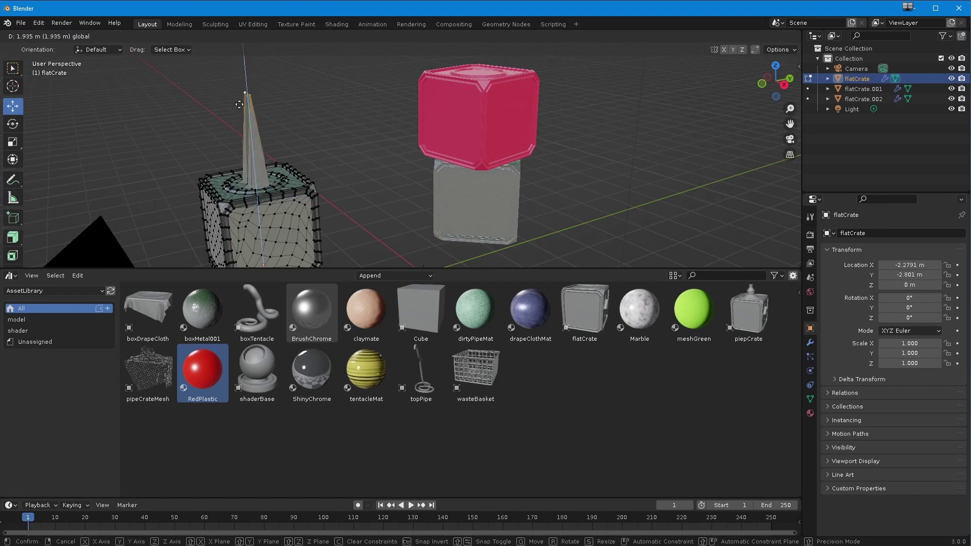
pyautogui.moveTo(239, 104); pyautogui.dragTo(225, 114)
pyautogui.hotkey('ctrl', 'z')
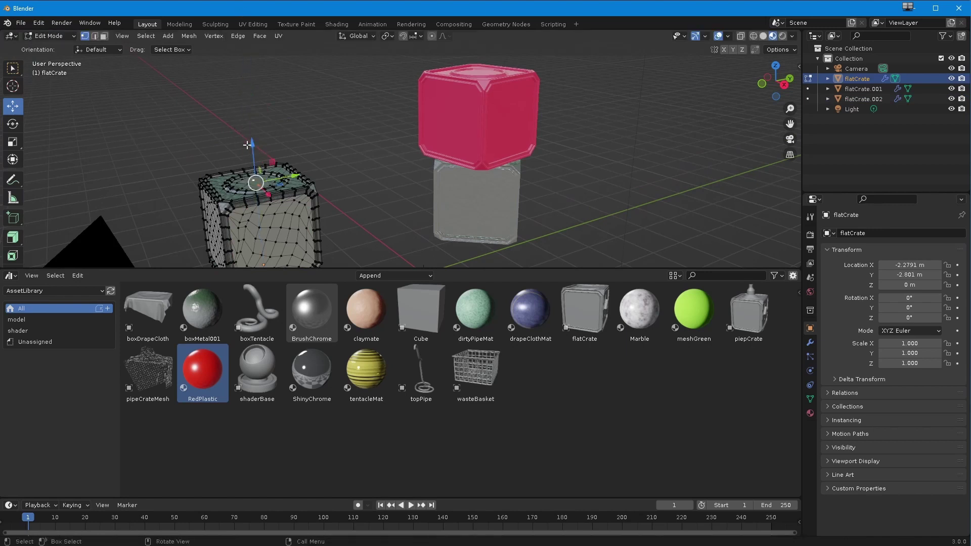
pyautogui.moveTo(309, 195); pyautogui.dragTo(298, 220, button='middle')
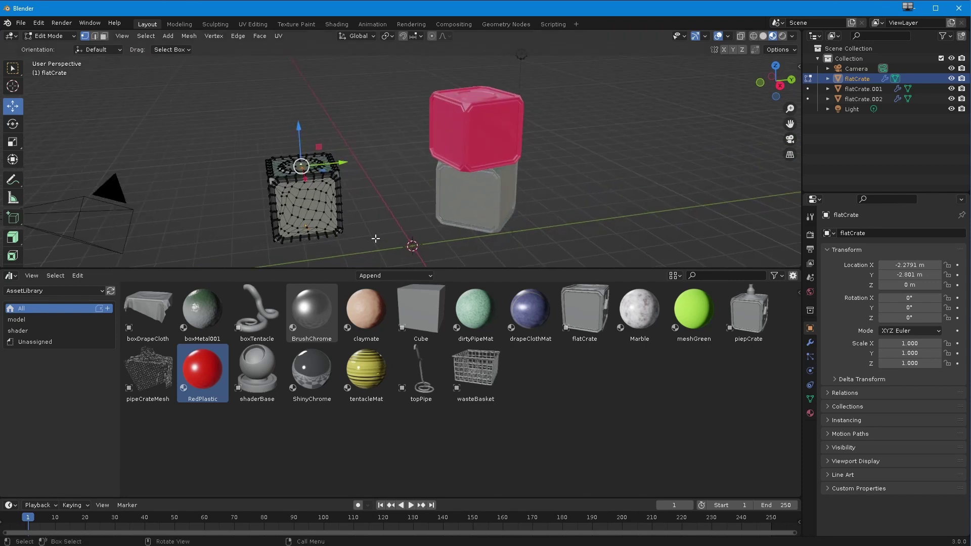
pyautogui.moveTo(375, 239); pyautogui.dragTo(238, 226, button='middle')
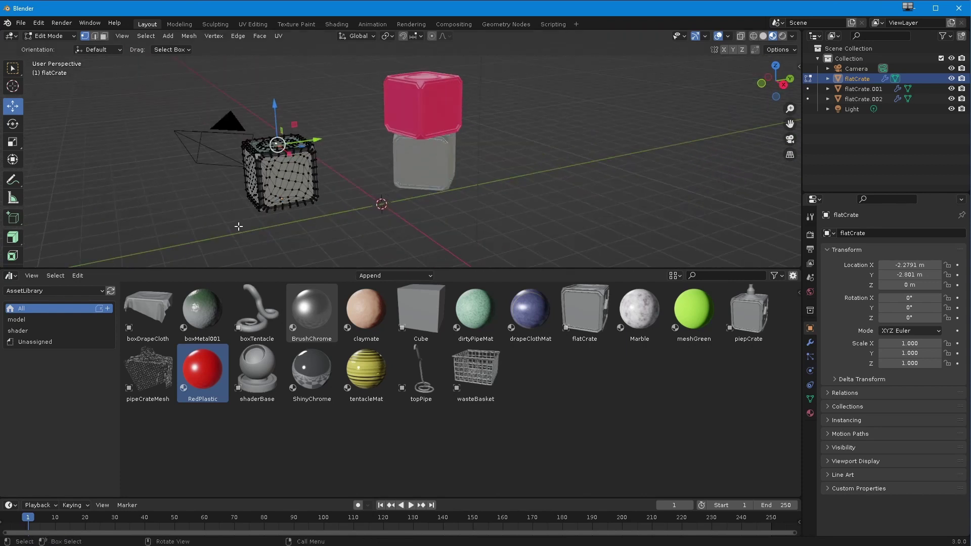
# - Append shaderBase from the model catalog and give it the BrushChrome shader
pyautogui.click(375, 276)
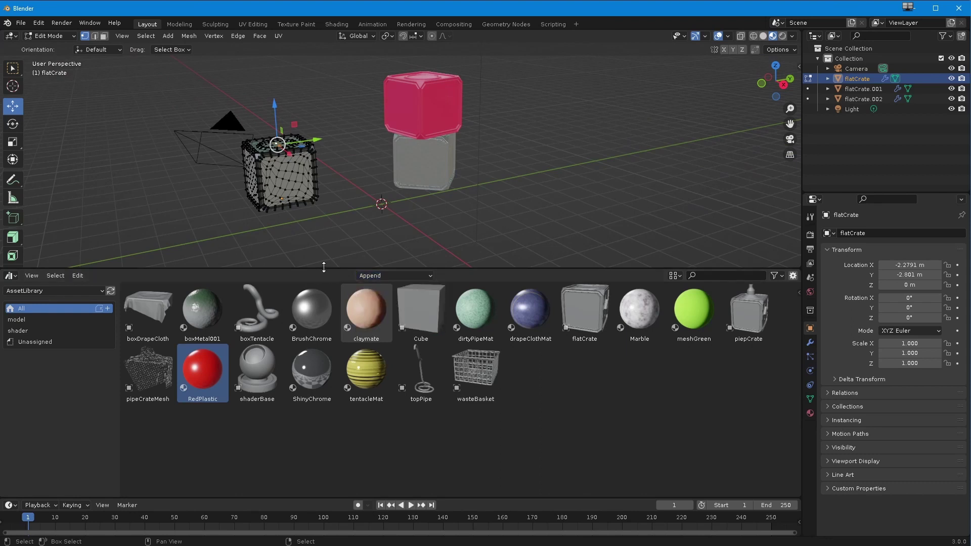
pyautogui.click(43, 320)
pyautogui.moveTo(421, 309); pyautogui.dragTo(422, 228)
pyautogui.click(50, 331)
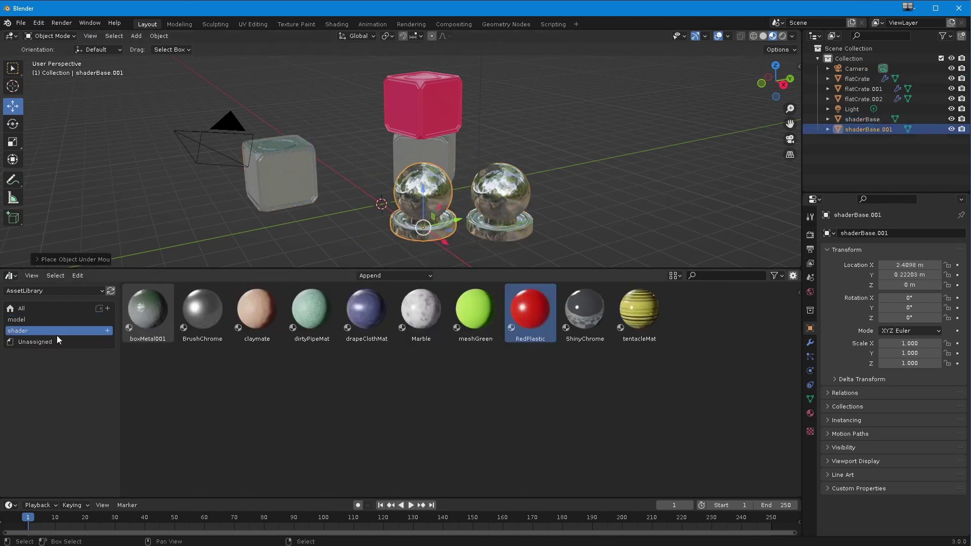
pyautogui.moveTo(200, 309)
pyautogui.mouseDown()
pyautogui.moveTo(437, 215)
pyautogui.moveTo(283, 226)
pyautogui.mouseUp()
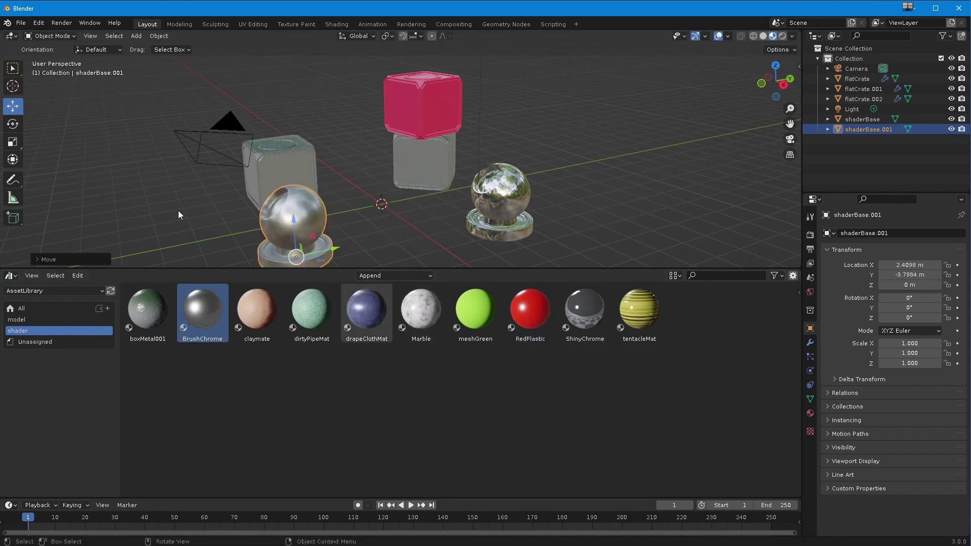
# - Rotate shaderBase.001 98° about Z and move it beside the crates
pyautogui.click(18, 128)
pyautogui.moveTo(211, 215); pyautogui.dragTo(208, 147, button='middle')
pyautogui.moveTo(247, 215); pyautogui.dragTo(183, 226)
pyautogui.click(12, 105)
pyautogui.moveTo(183, 226); pyautogui.dragTo(214, 232, button='middle')
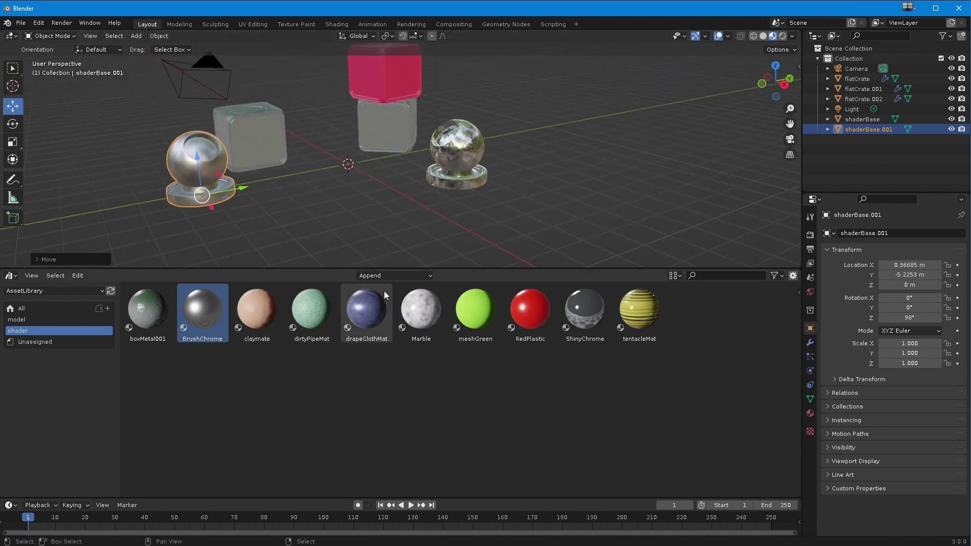
# - Set the import type to Link and drop shaderBase from the model catalog beside the appended spheres
pyautogui.click(367, 276)
pyautogui.click(366, 287)
pyautogui.click(51, 320)
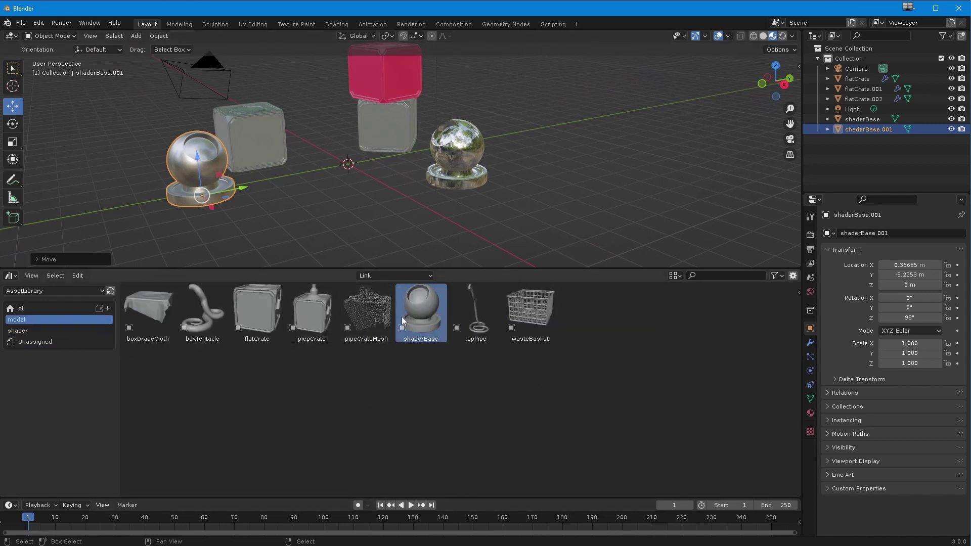
pyautogui.moveTo(403, 315); pyautogui.dragTo(374, 205)
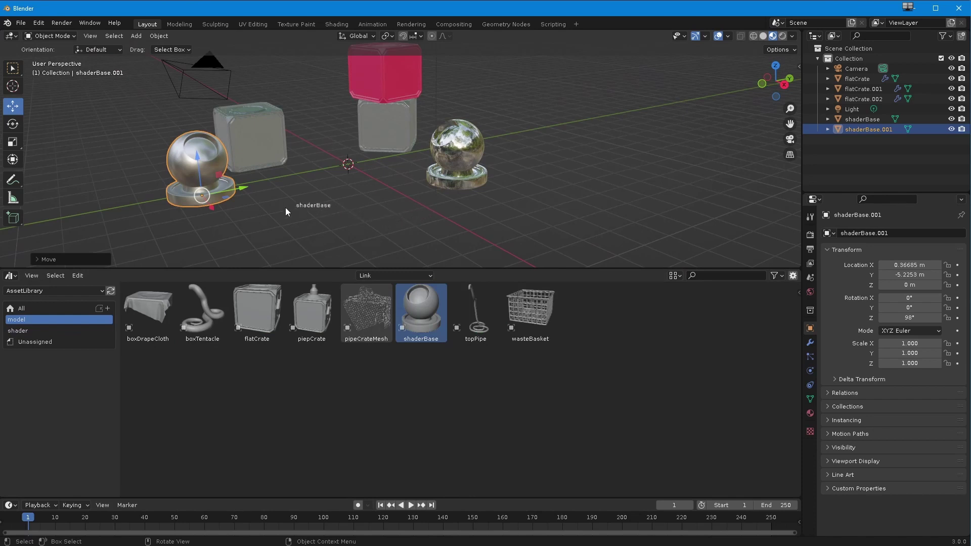
pyautogui.moveTo(499, 238); pyautogui.dragTo(476, 145)
pyautogui.moveTo(261, 246); pyautogui.dragTo(261, 241)
pyautogui.scroll(2, 230, 180)
pyautogui.moveTo(242, 186); pyautogui.dragTo(251, 220, button='middle')
pyautogui.scroll(3, 230, 180)
pyautogui.scroll(-3, 264, 231)
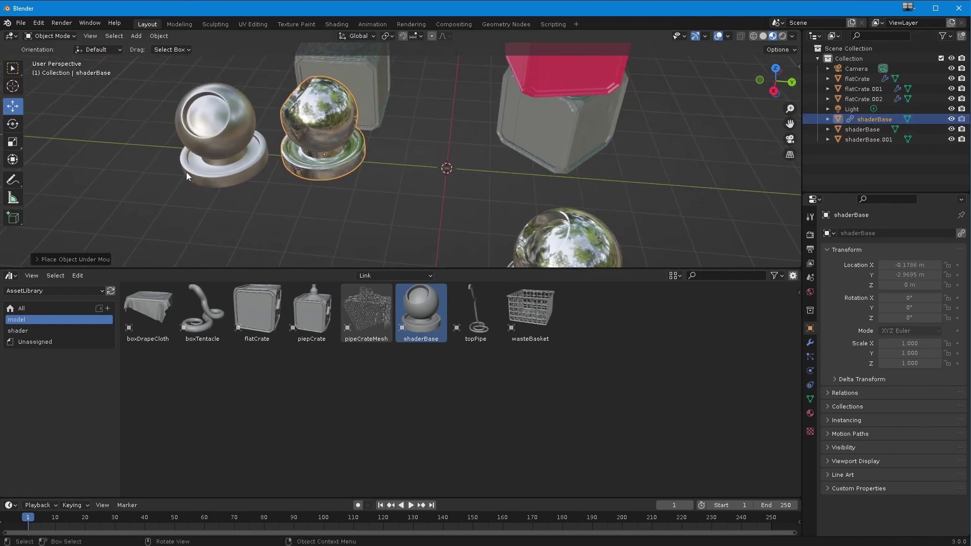
pyautogui.moveTo(186, 172); pyautogui.dragTo(230, 180, button='middle')
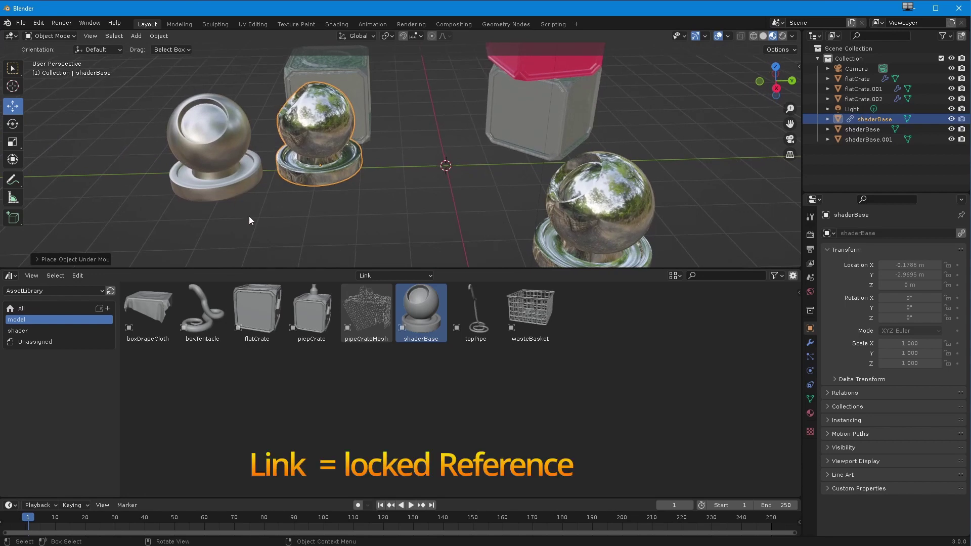
pyautogui.moveTo(253, 225); pyautogui.dragTo(278, 238, button='middle')
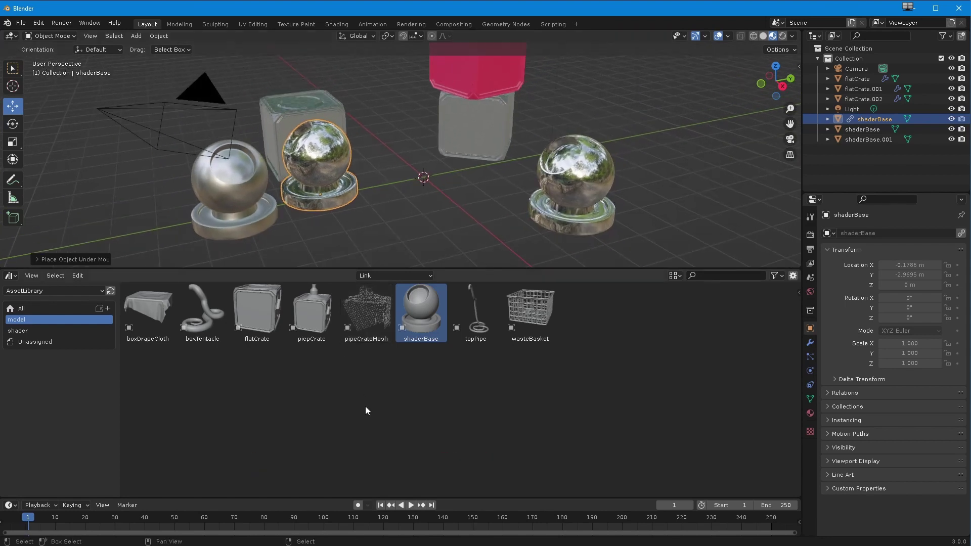
# - Save the scene as testScene.blend in the GENVFX Tuts 054_assetLibrary folder
pyautogui.click(21, 24)
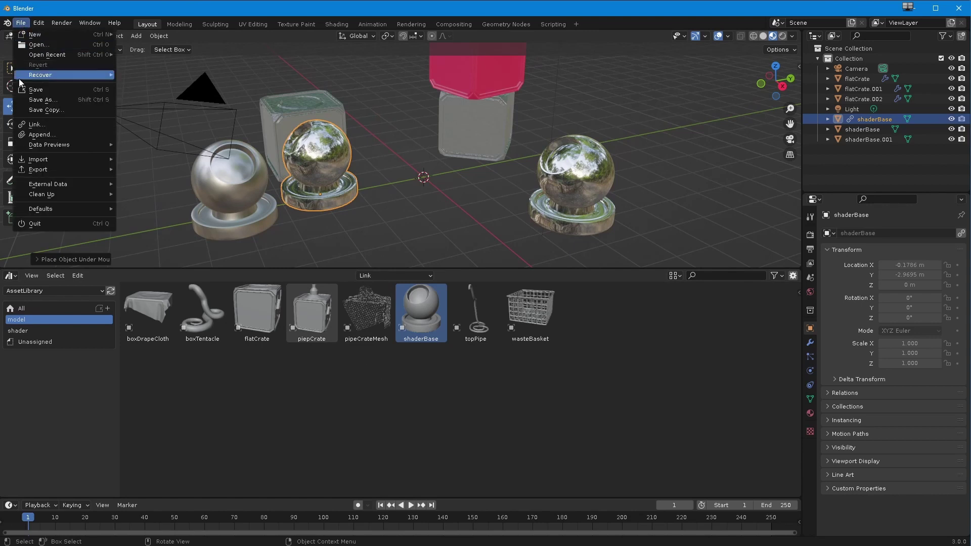
pyautogui.click(40, 99)
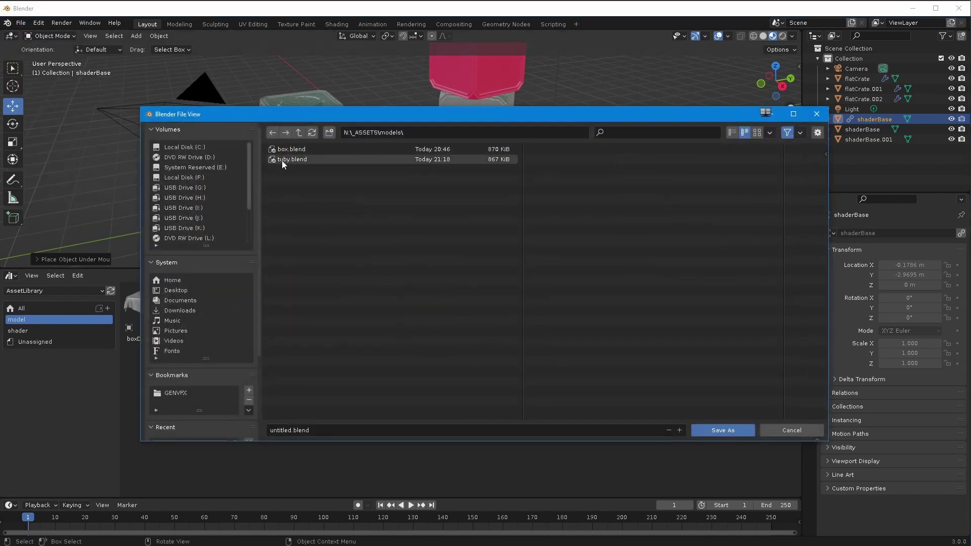
pyautogui.scroll(-2, 248, 227)
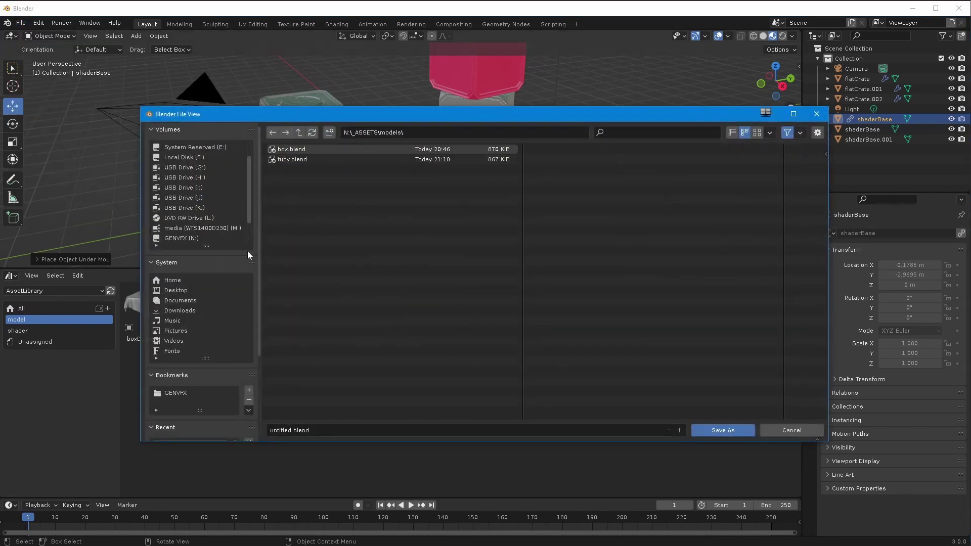
pyautogui.scroll(-3, 249, 216)
pyautogui.click(177, 208)
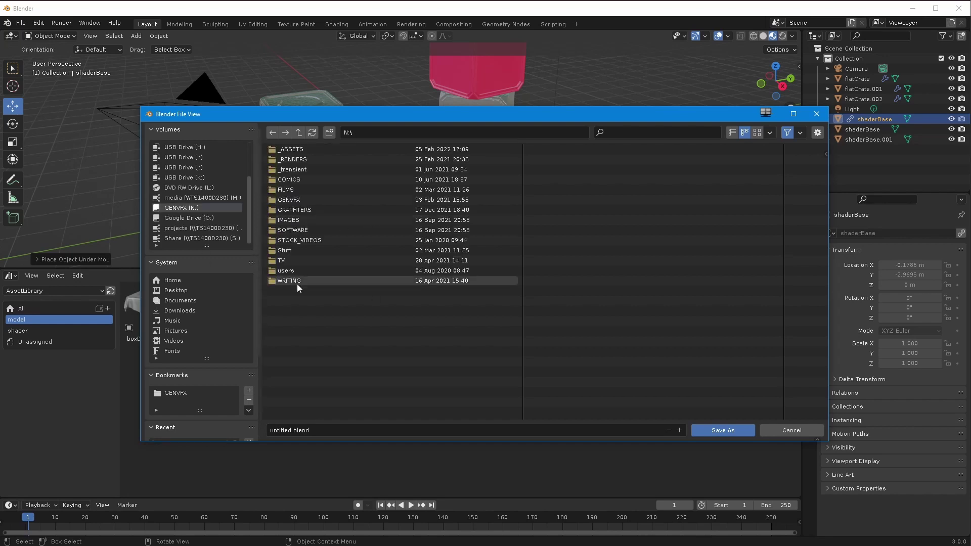
pyautogui.doubleClick(283, 200)
pyautogui.doubleClick(278, 330)
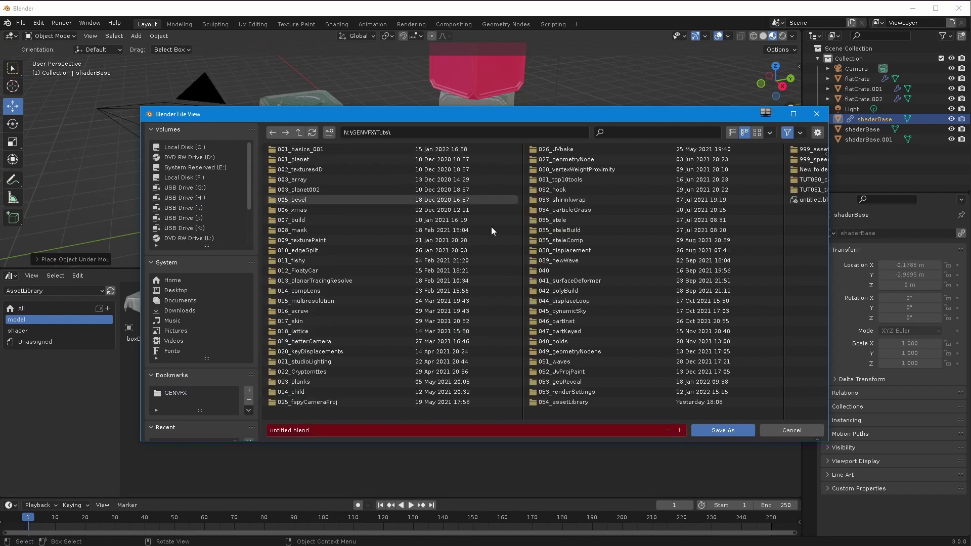
pyautogui.doubleClick(532, 403)
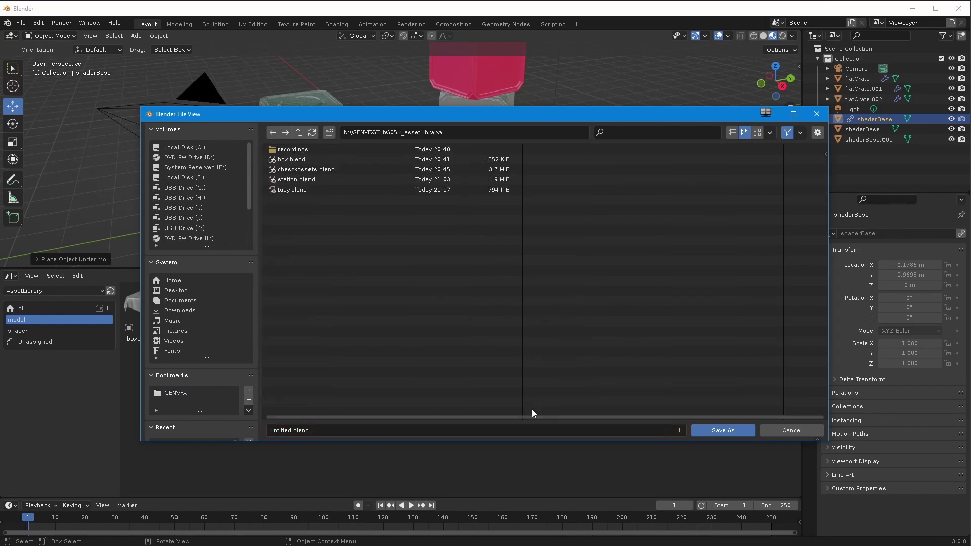
pyautogui.click(333, 428)
pyautogui.write('testScene')
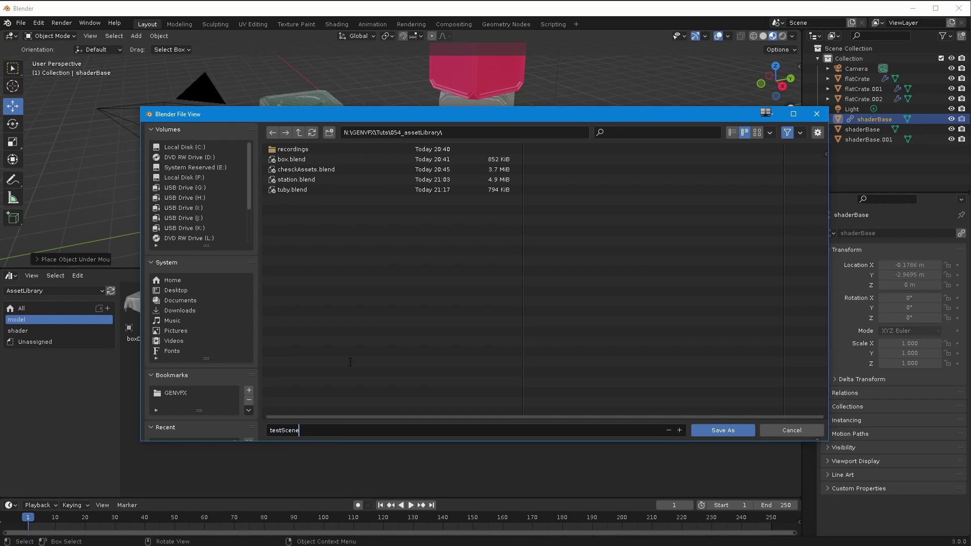
pyautogui.press('Return')
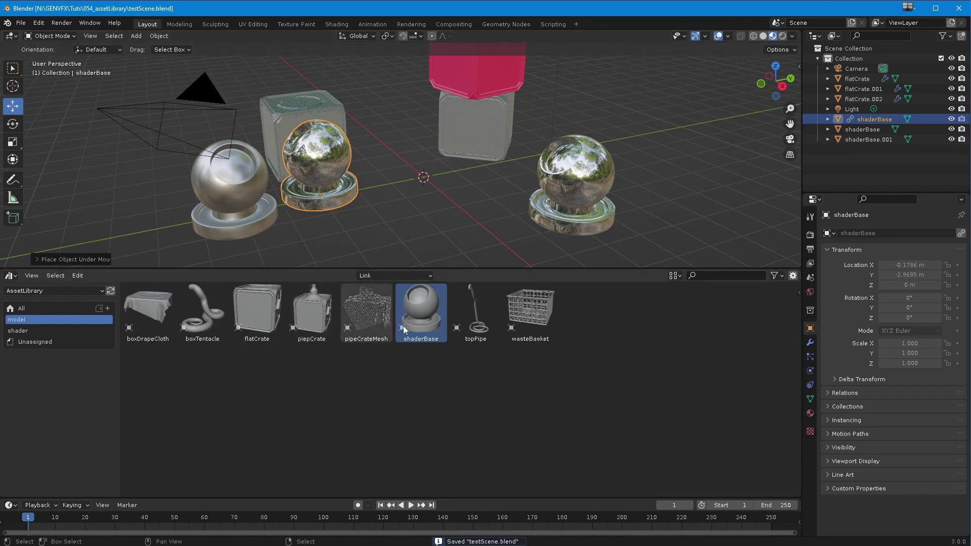
# - Open shaderBase.blend from the asset's context menu and move its window aside
pyautogui.rightClick(406, 307)
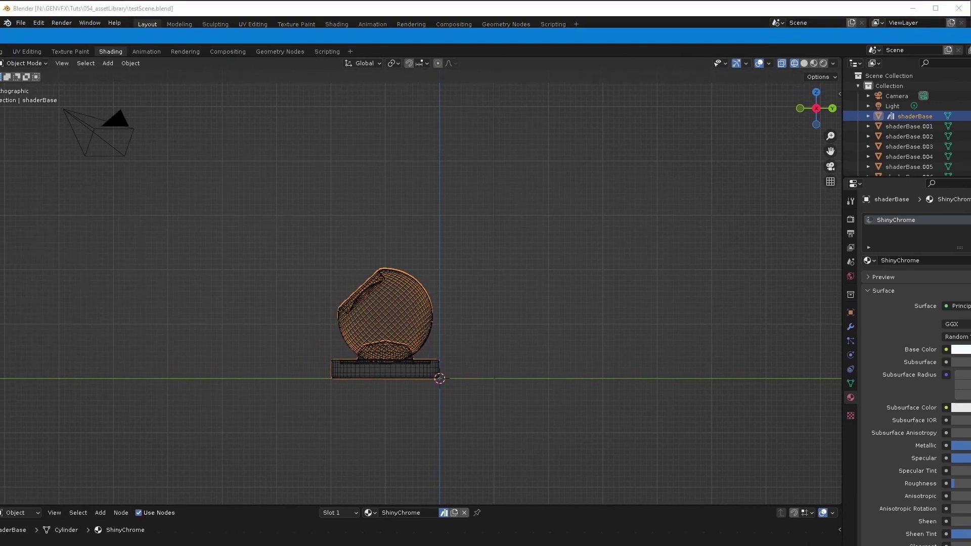
pyautogui.moveTo(121, 49); pyautogui.dragTo(473, 10)
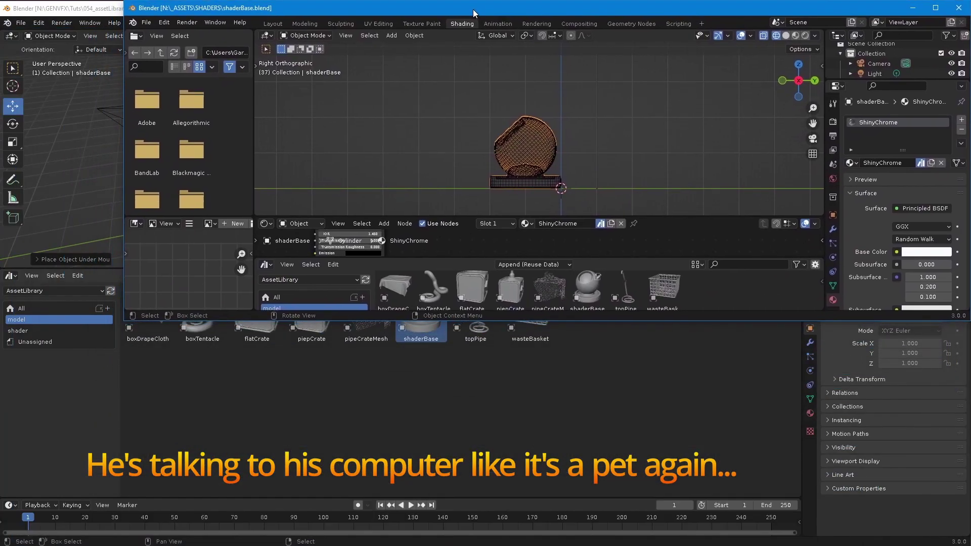
# - Maximize the shaderBase window and isolate shaderBase in a framed right-side local view
pyautogui.moveTo(125, 323); pyautogui.dragTo(0, 545)
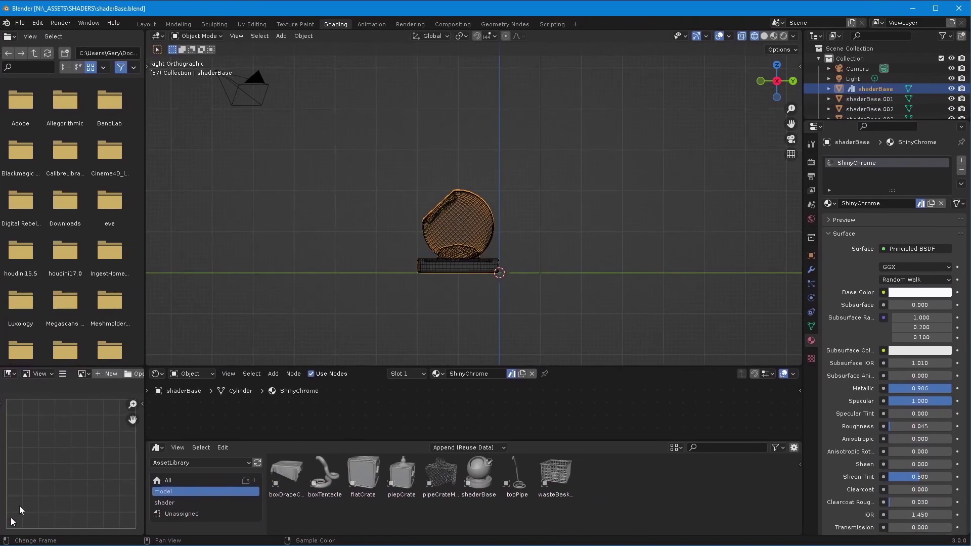
pyautogui.moveTo(318, 278); pyautogui.dragTo(379, 312, button='middle')
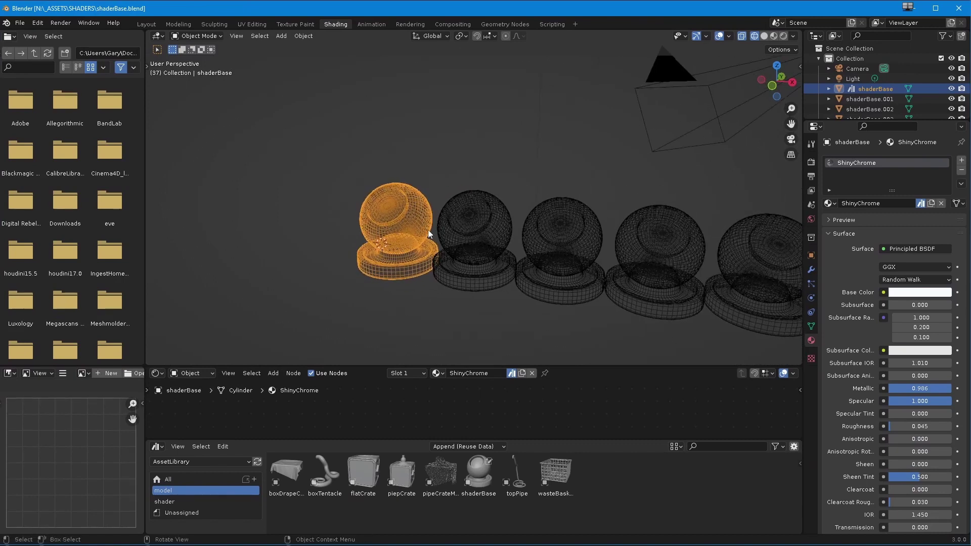
pyautogui.moveTo(409, 202); pyautogui.dragTo(437, 177, button='middle')
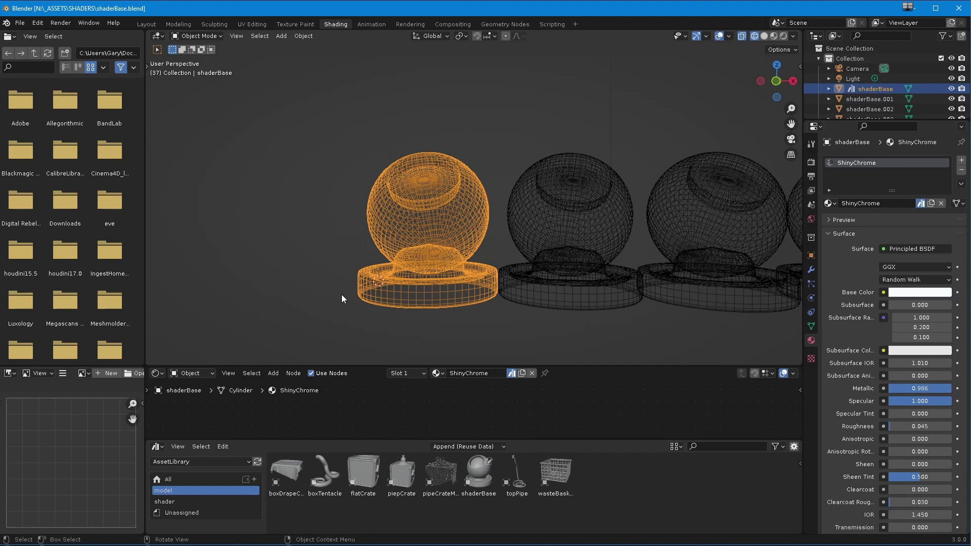
pyautogui.moveTo(467, 286); pyautogui.dragTo(337, 226, button='middle')
pyautogui.press('KP_3')
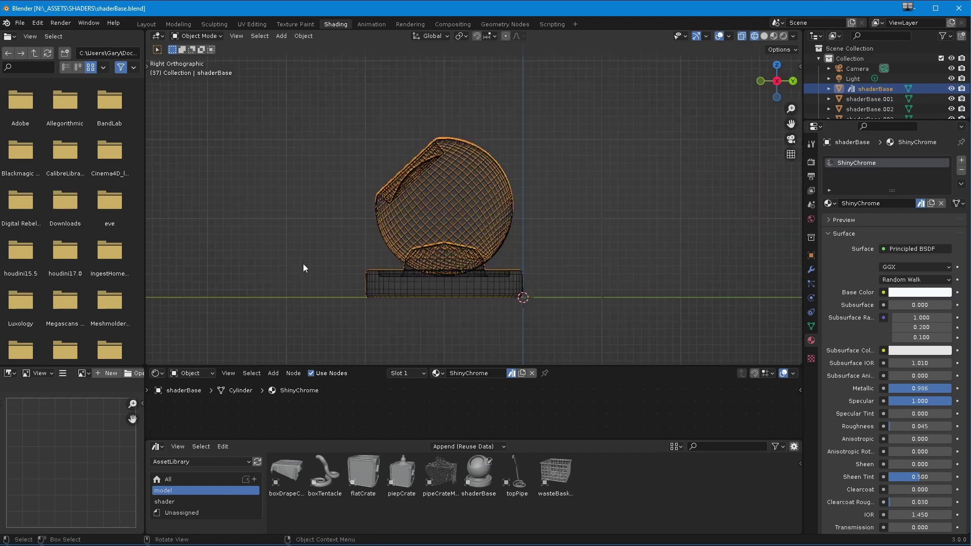
pyautogui.press('KP_Decimal')
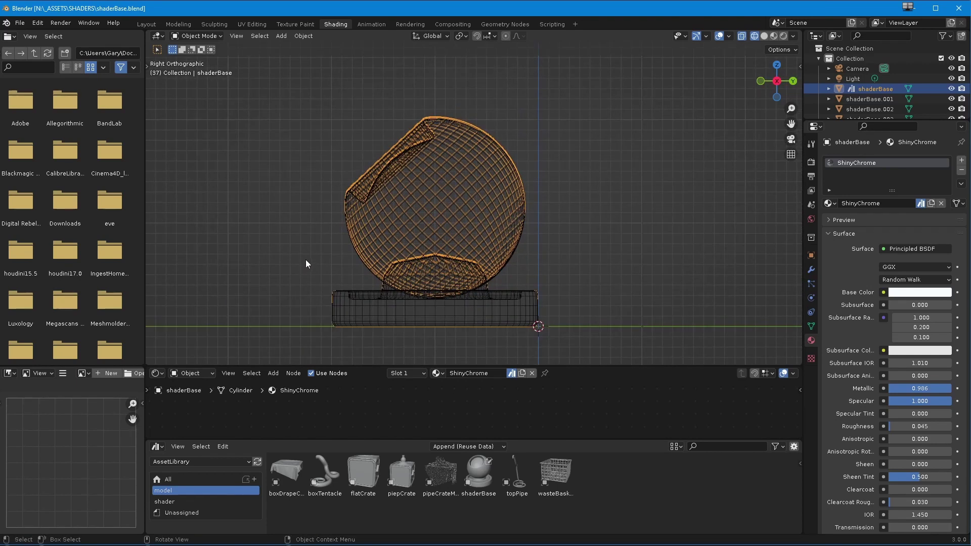
pyautogui.press('KP_Divide')
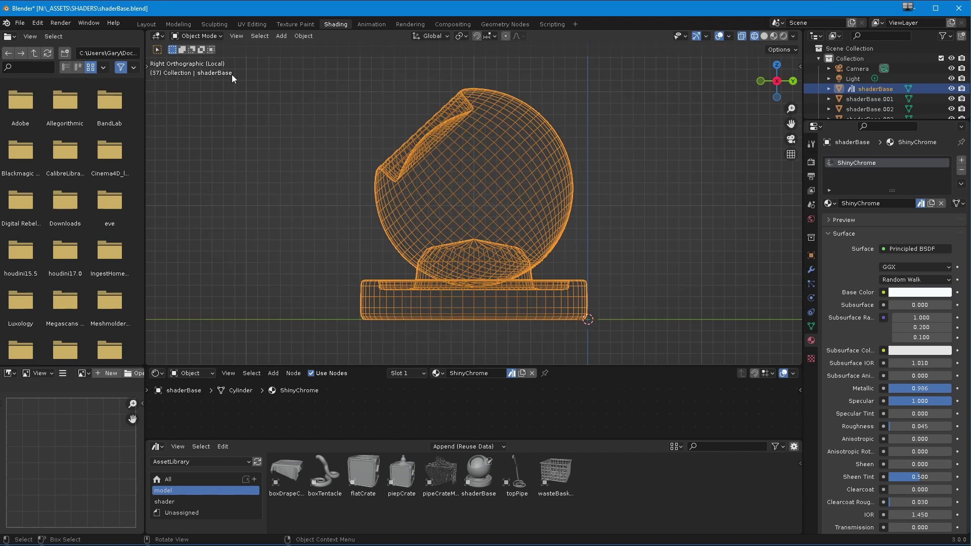
# - In Edit Mode, select all connected geometry of shaderBase's sphere head
pyautogui.click(197, 36)
pyautogui.click(194, 56)
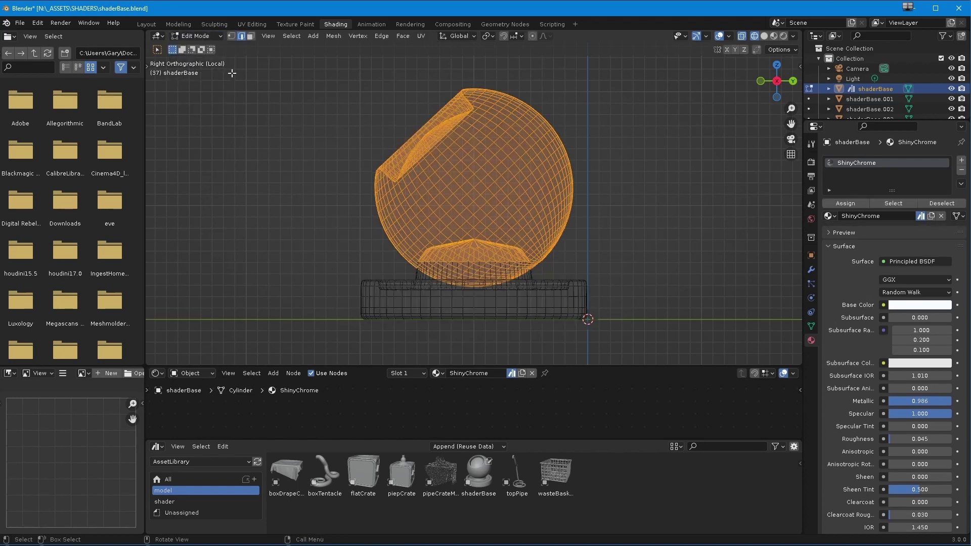
pyautogui.keyDown('ctrl'); pyautogui.moveTo(311, 53); pyautogui.dragTo(697, 288); pyautogui.keyUp('ctrl')
pyautogui.moveTo(341, 50); pyautogui.dragTo(663, 276)
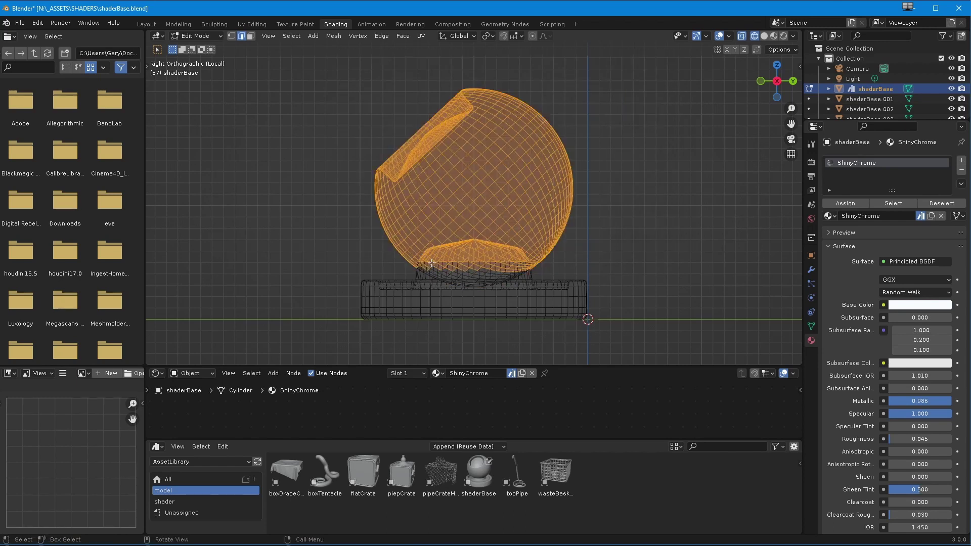
pyautogui.hotkey('ctrl', 'l')
pyautogui.scroll(-3, 400, 215)
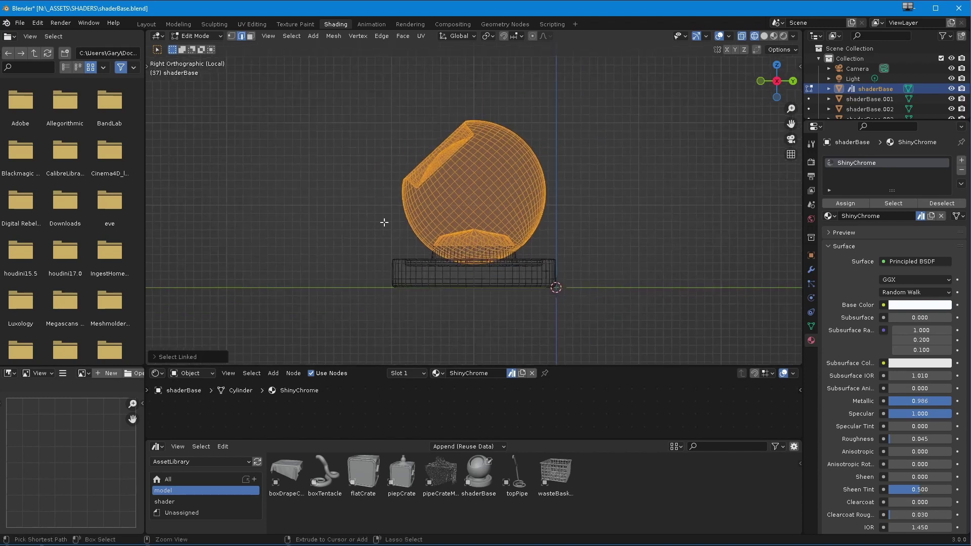
pyautogui.keyDown('shift'); pyautogui.moveTo(341, 221); pyautogui.dragTo(361, 294, button='middle'); pyautogui.keyUp('shift')
# - Scale the sphere head to 0.6069, raise it 1.799 m along Z, and return to Object Mode
pyautogui.press('s')
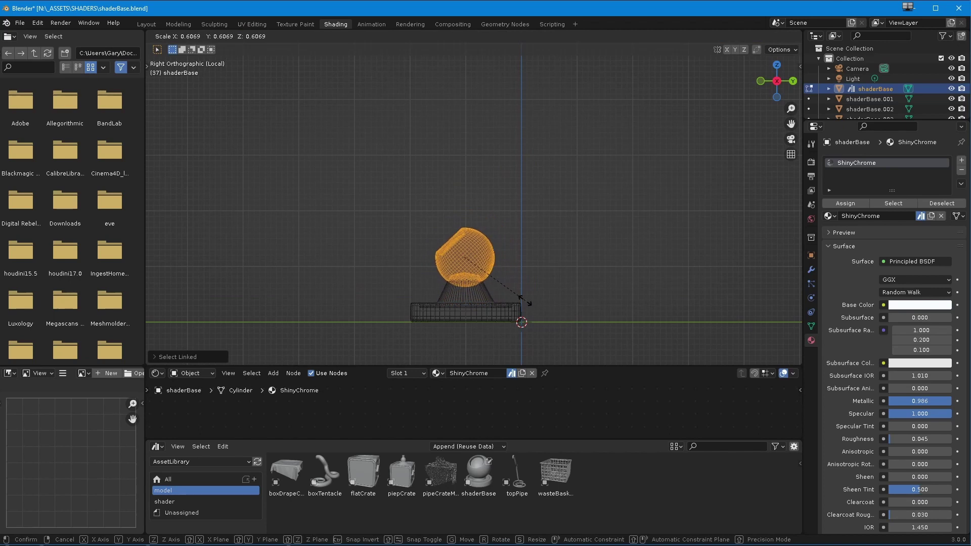
pyautogui.click(523, 308)
pyautogui.press('g')
pyautogui.press('z')
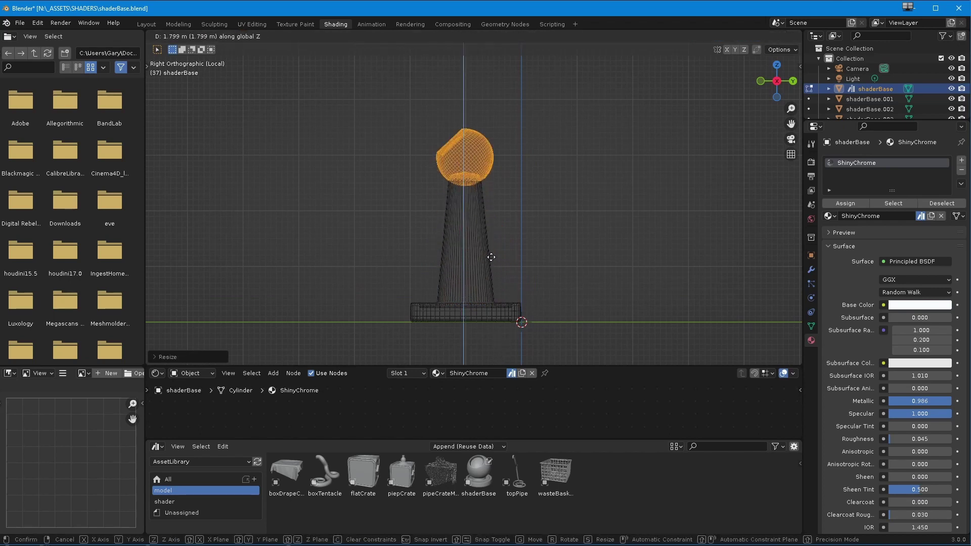
pyautogui.click(491, 228)
pyautogui.press('KP_0')
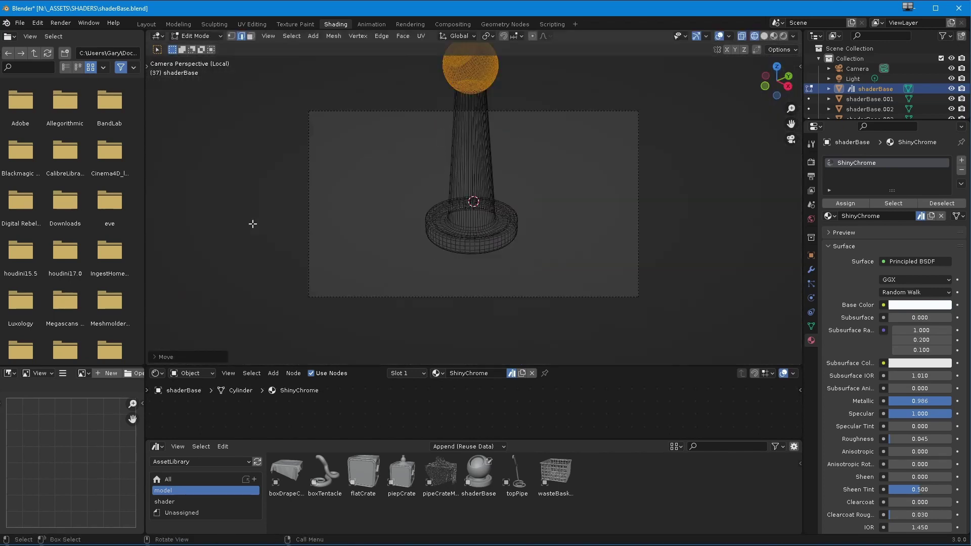
pyautogui.moveTo(251, 222); pyautogui.dragTo(369, 248, button='middle')
pyautogui.scroll(3, 314, 262)
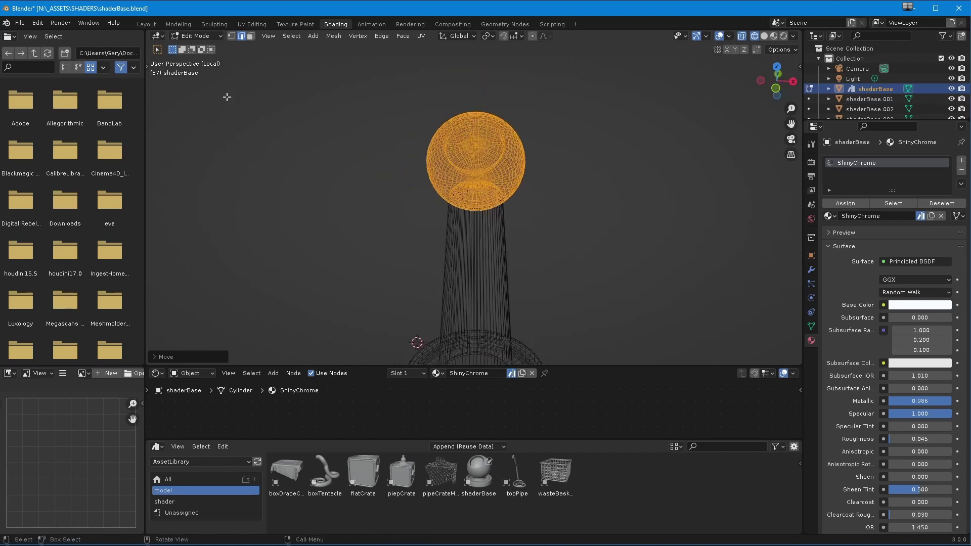
pyautogui.click(193, 36)
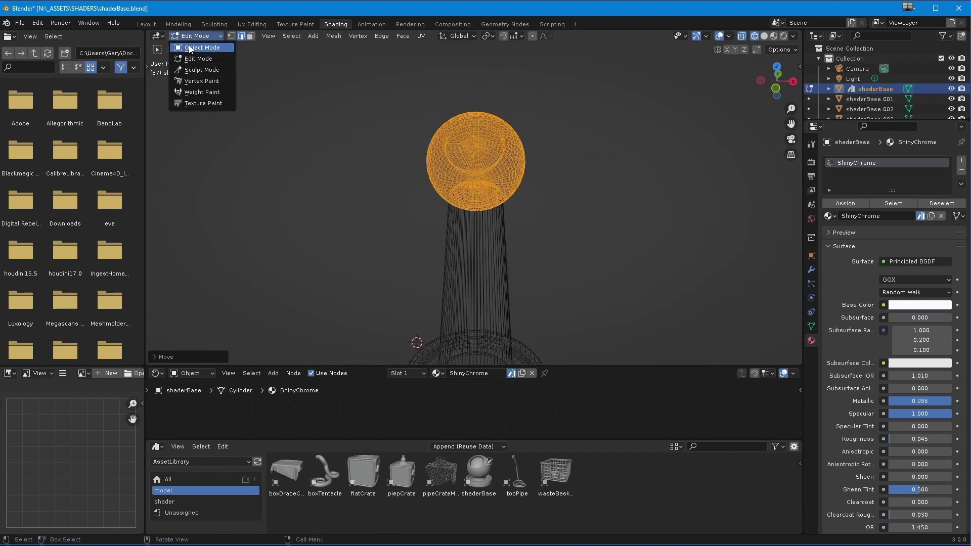
pyautogui.click(200, 44)
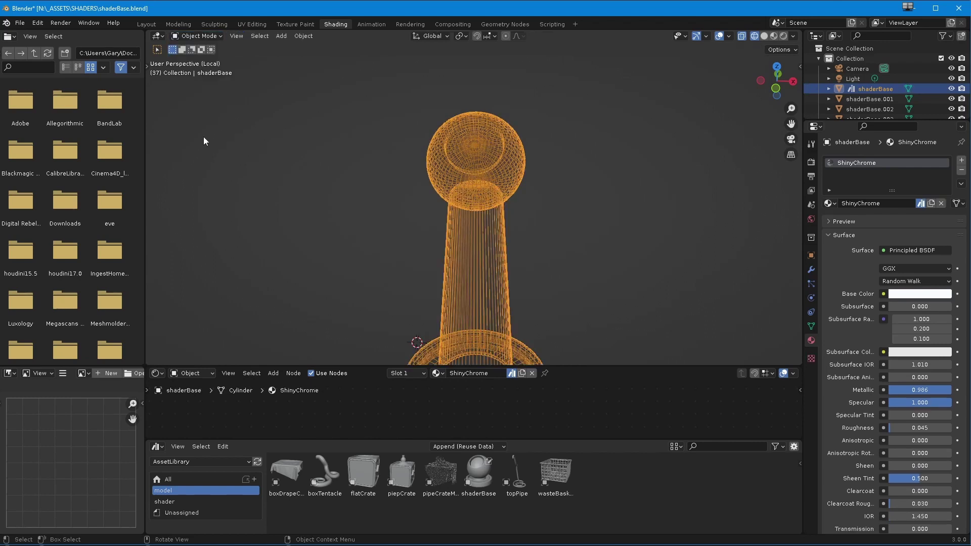
# - Save the edited shaderBase.blend
pyautogui.click(19, 23)
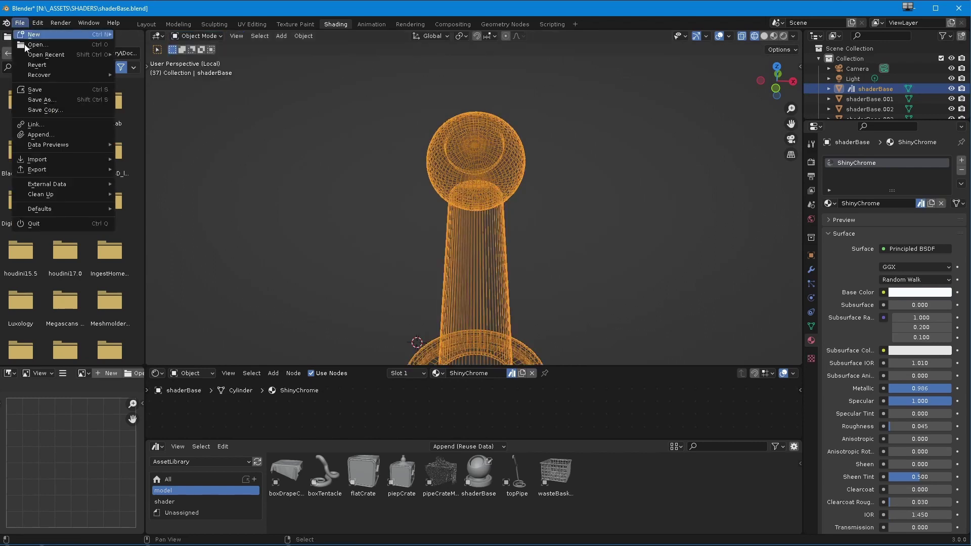
pyautogui.click(32, 89)
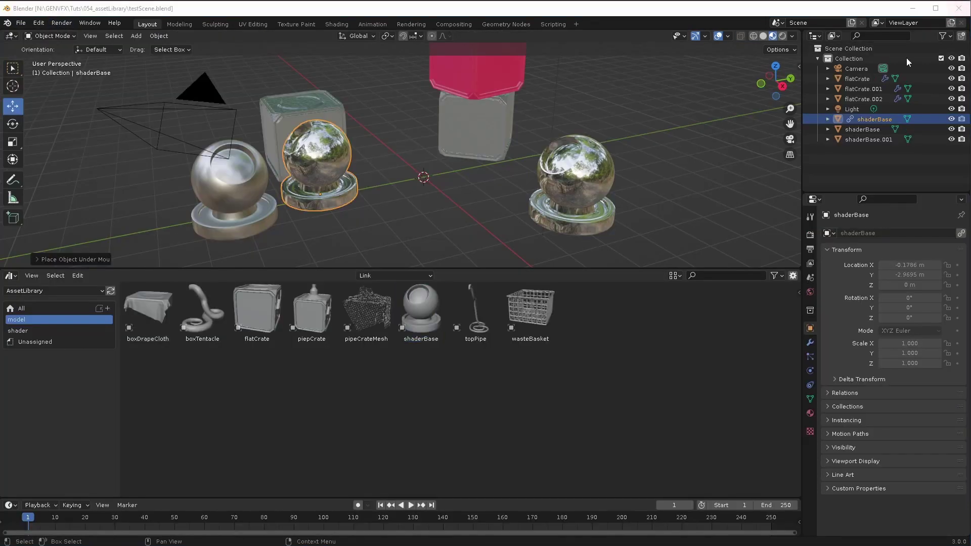
pyautogui.moveTo(295, 221)
pyautogui.mouseDown(button='middle')
pyautogui.moveTo(298, 208)
pyautogui.moveTo(341, 204)
pyautogui.moveTo(313, 221)
pyautogui.moveTo(274, 208)
pyautogui.moveTo(284, 197)
pyautogui.moveTo(282, 212)
pyautogui.mouseUp(button='middle')
# - Save testScene.blend
pyautogui.click(18, 22)
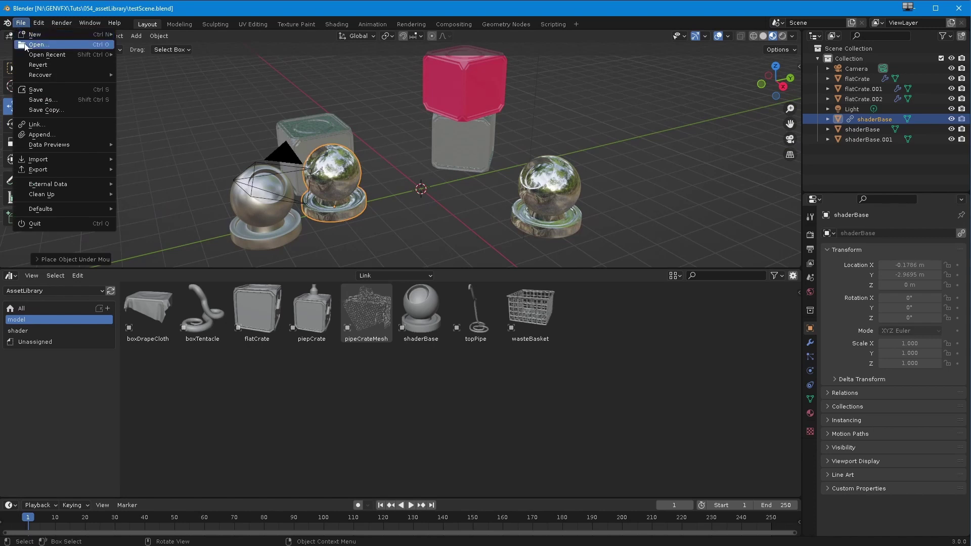
pyautogui.click(28, 99)
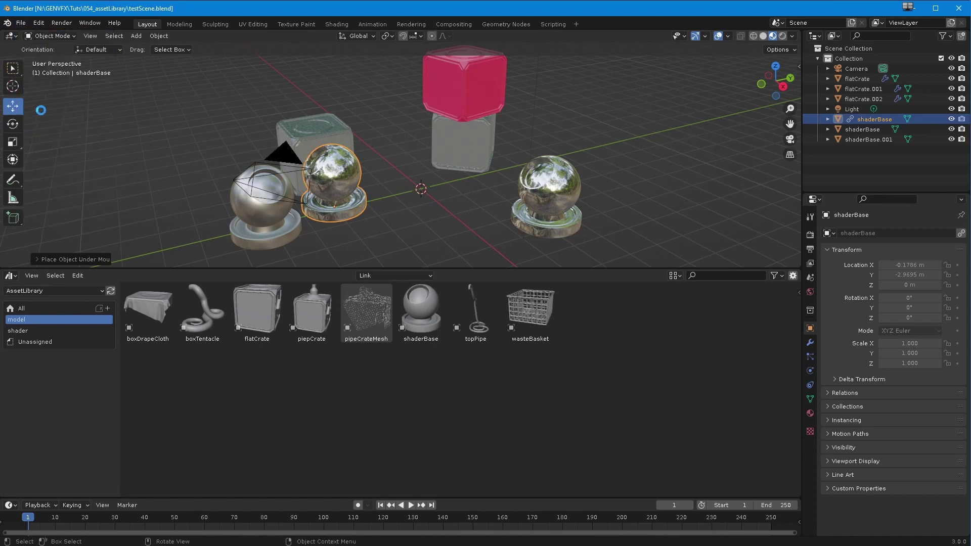
pyautogui.click(21, 23)
# - Reopen testScene.blend so the linked shaderBase shows its new tall stalk
pyautogui.click(41, 45)
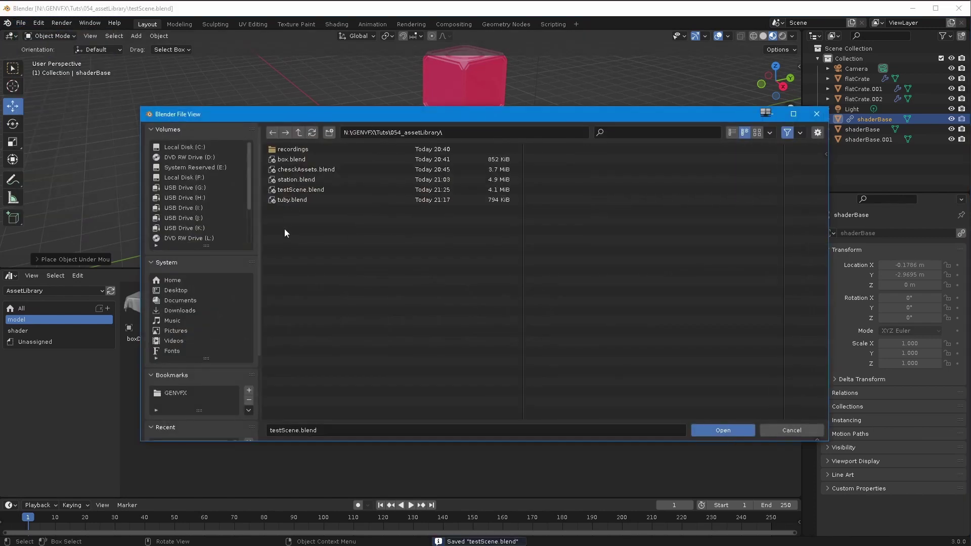
pyautogui.click(720, 433)
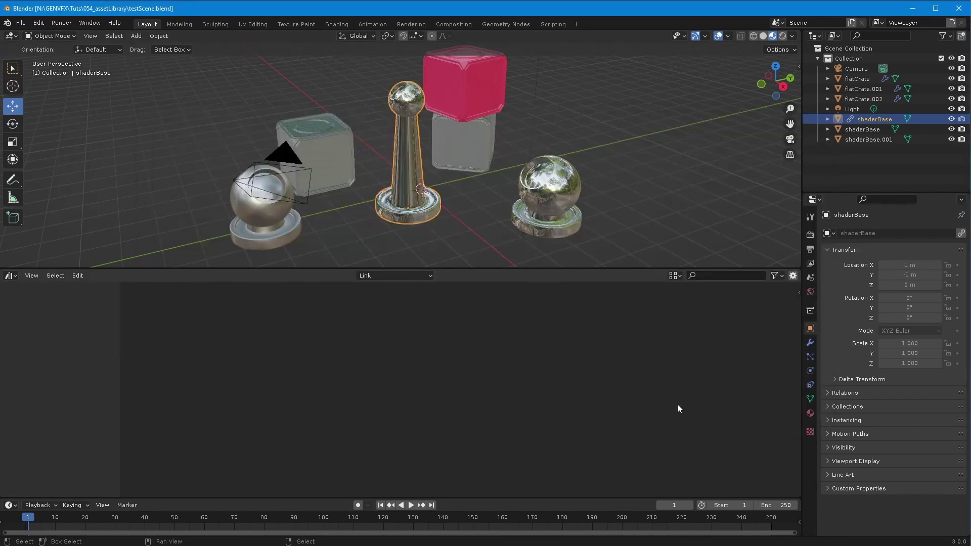
pyautogui.moveTo(350, 229); pyautogui.dragTo(347, 206, button='middle')
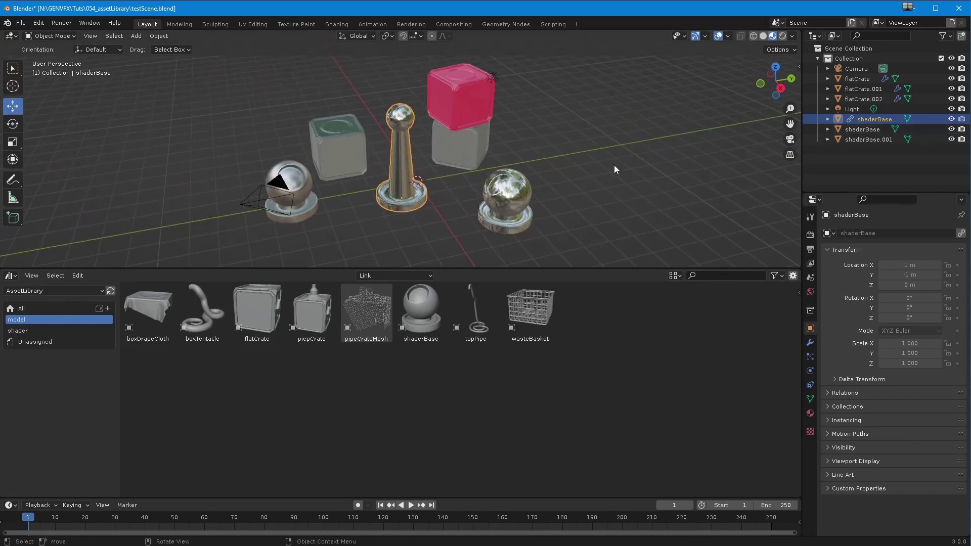
# - Set the linked shaderBase's dimensions to 1 m on X, Y and Z in the sidebar
pyautogui.press('n')
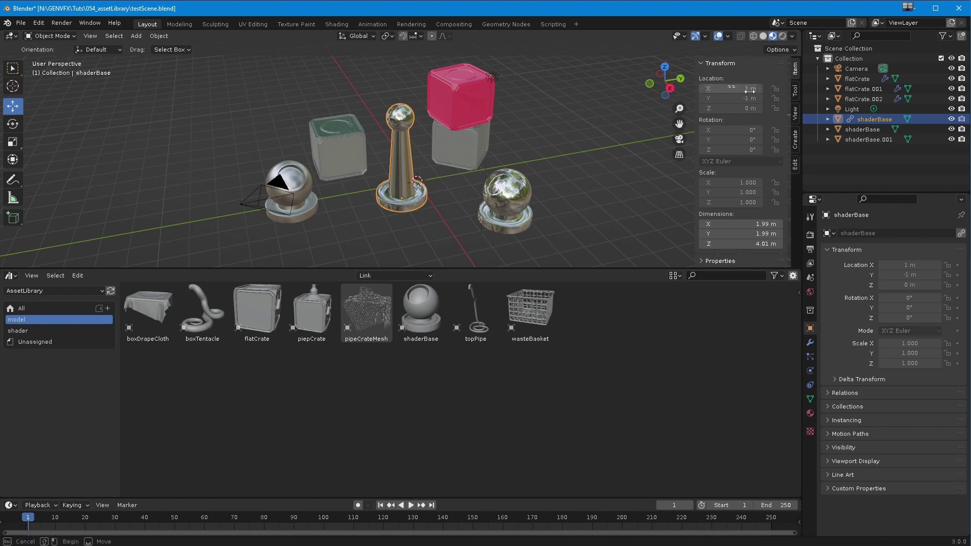
pyautogui.moveTo(702, 223); pyautogui.dragTo(759, 242)
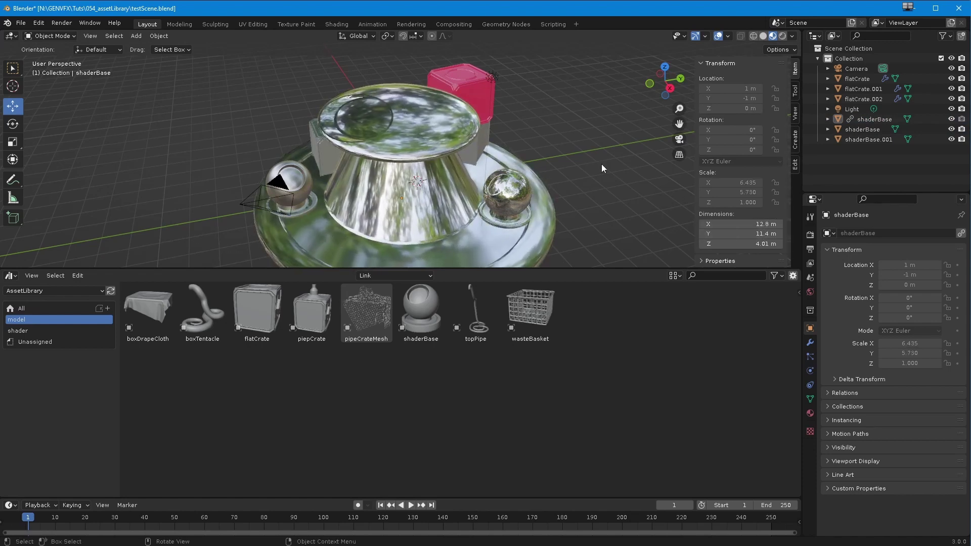
pyautogui.click(525, 139)
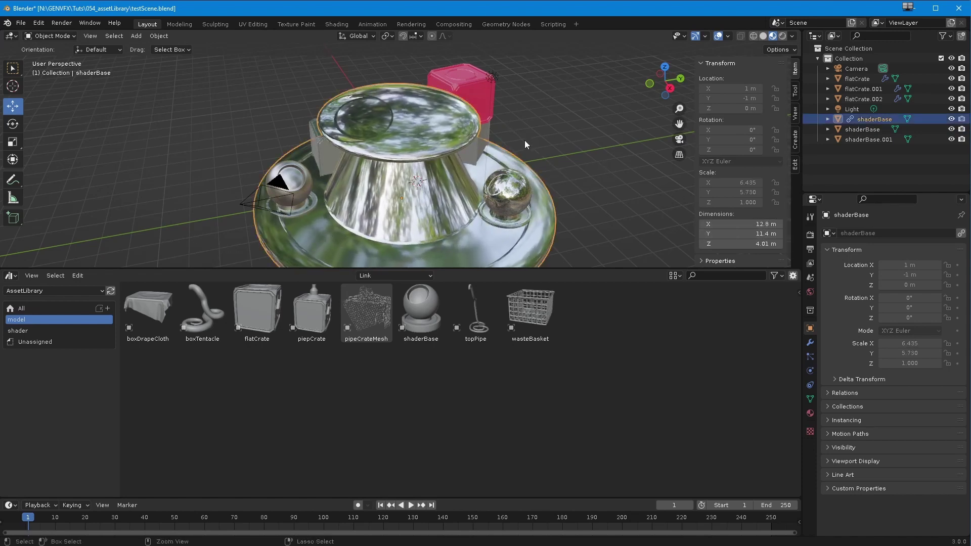
pyautogui.click(741, 223)
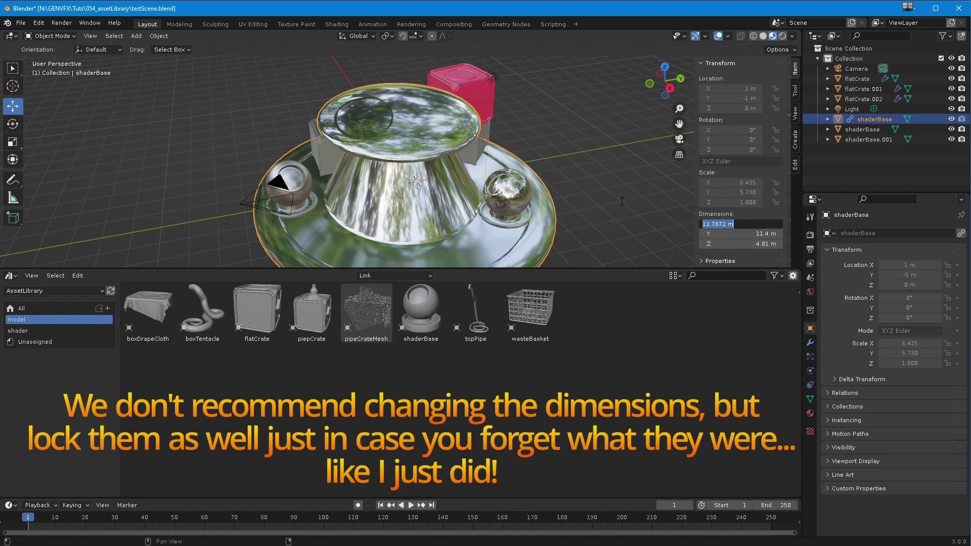
pyautogui.write('1')
pyautogui.press('Tab')
pyautogui.write('1')
pyautogui.press('Tab')
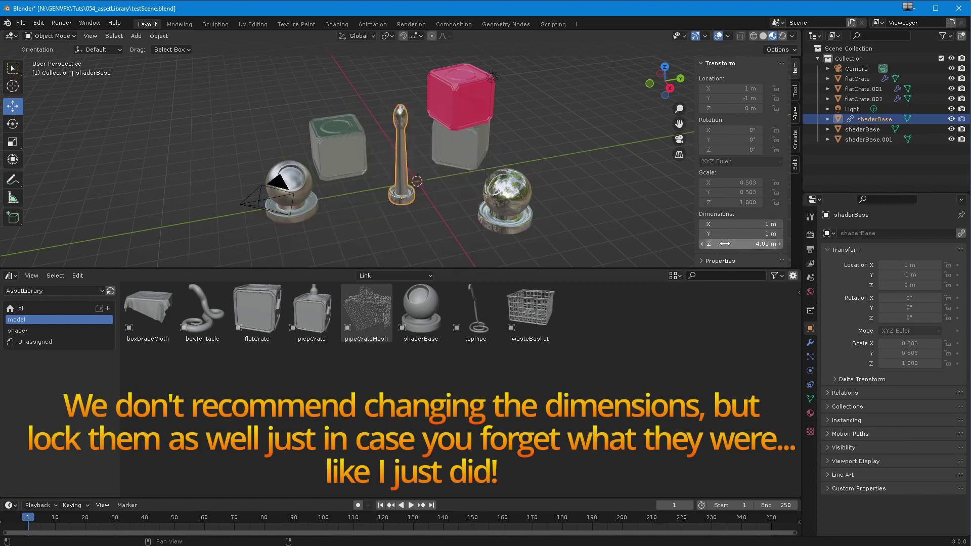
pyautogui.write('1')
pyautogui.press('Return')
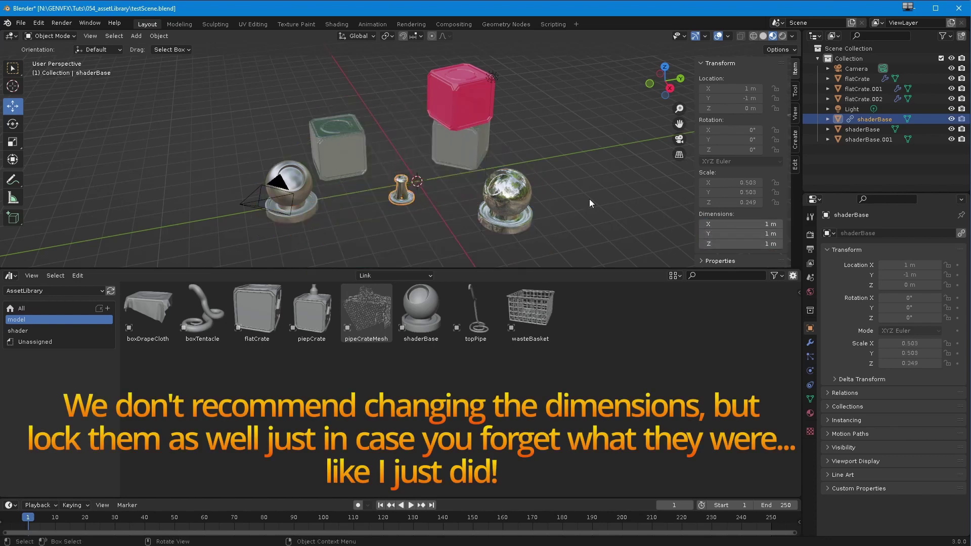
# - Frame the resized shaderBase and zoom out to see it among the crates and spheres
pyautogui.press('KP_Decimal')
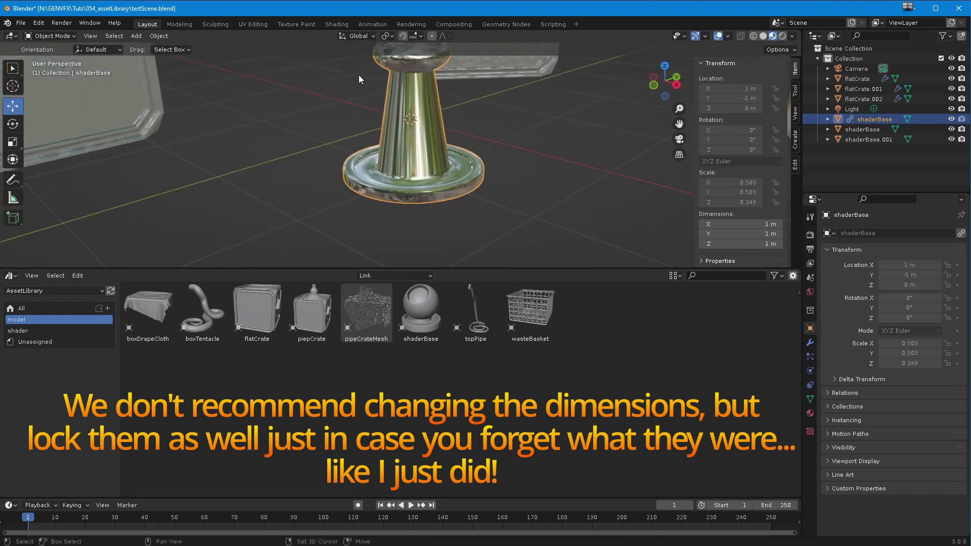
pyautogui.scroll(-5, 387, 144)
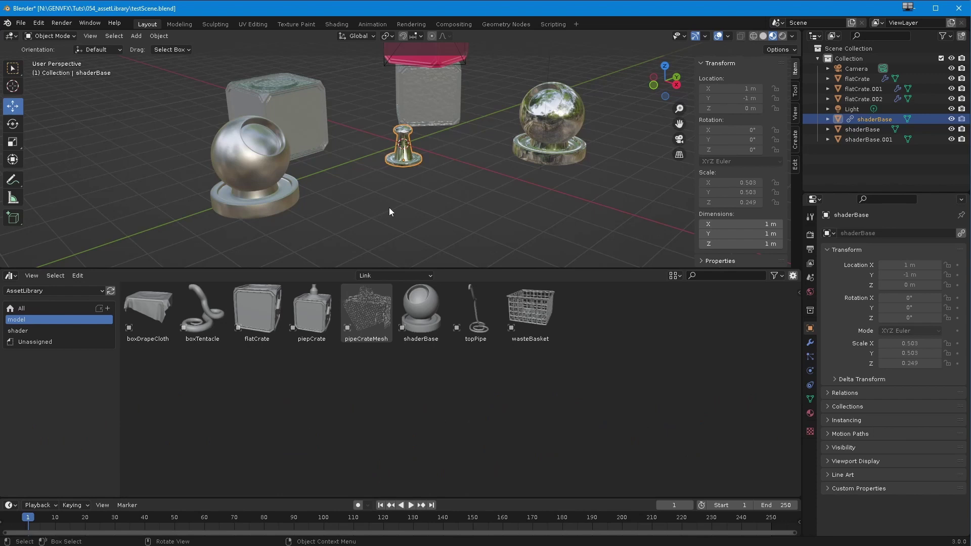
pyautogui.moveTo(396, 198)
pyautogui.mouseDown(button='middle')
pyautogui.moveTo(389, 214)
pyautogui.moveTo(401, 202)
pyautogui.mouseUp(button='middle')
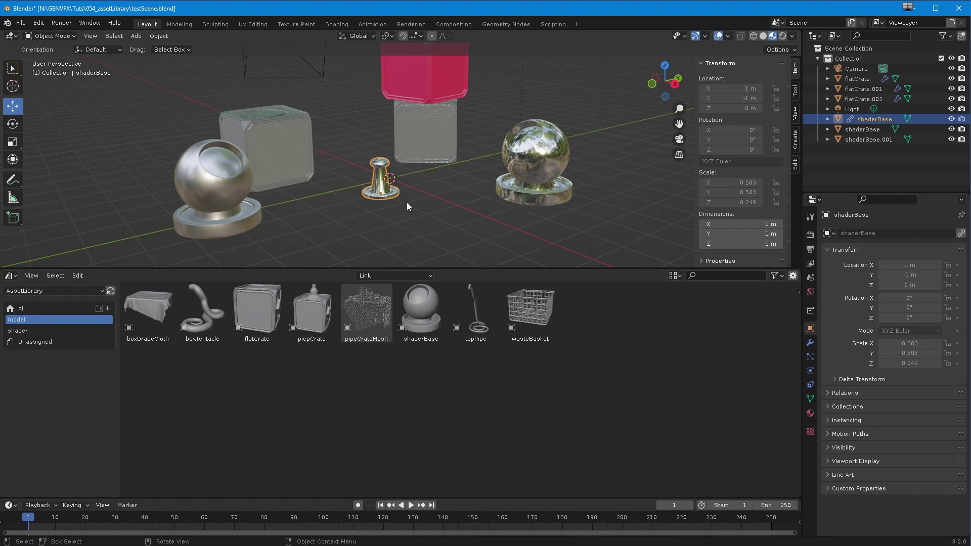
pyautogui.moveTo(415, 181); pyautogui.dragTo(413, 207, button='middle')
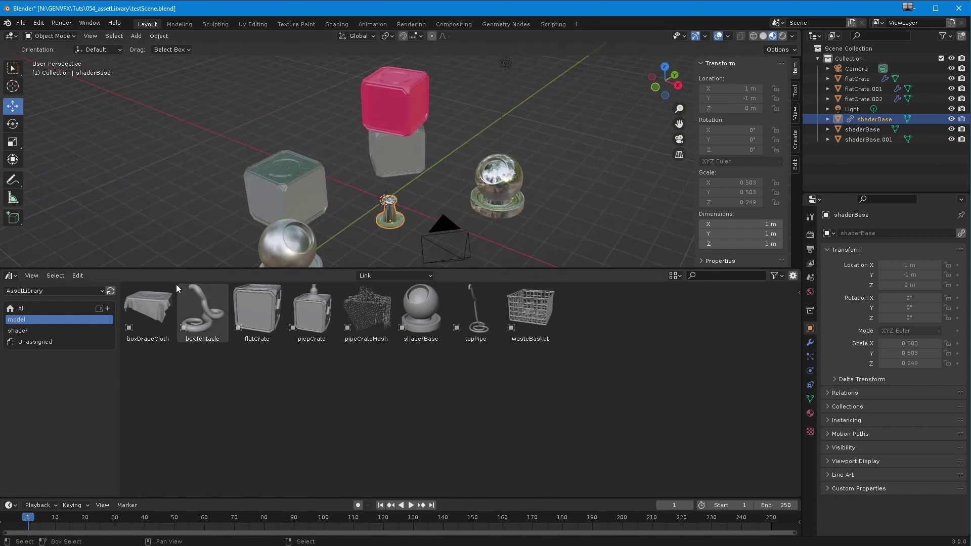
# - Switch the asset import type from Link to Append and place wasteBasket beside the small pedestal
pyautogui.click(363, 276)
pyautogui.click(372, 298)
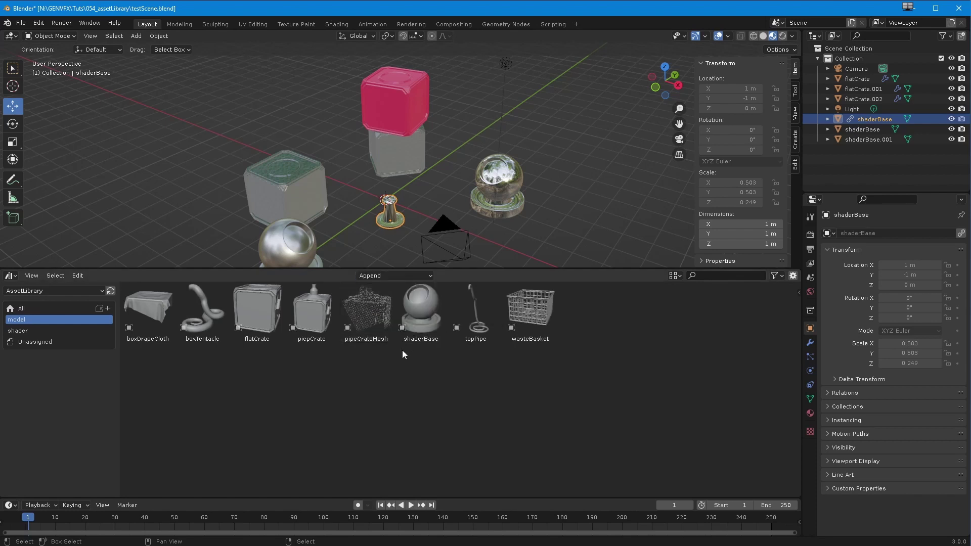
pyautogui.moveTo(549, 329); pyautogui.dragTo(429, 194)
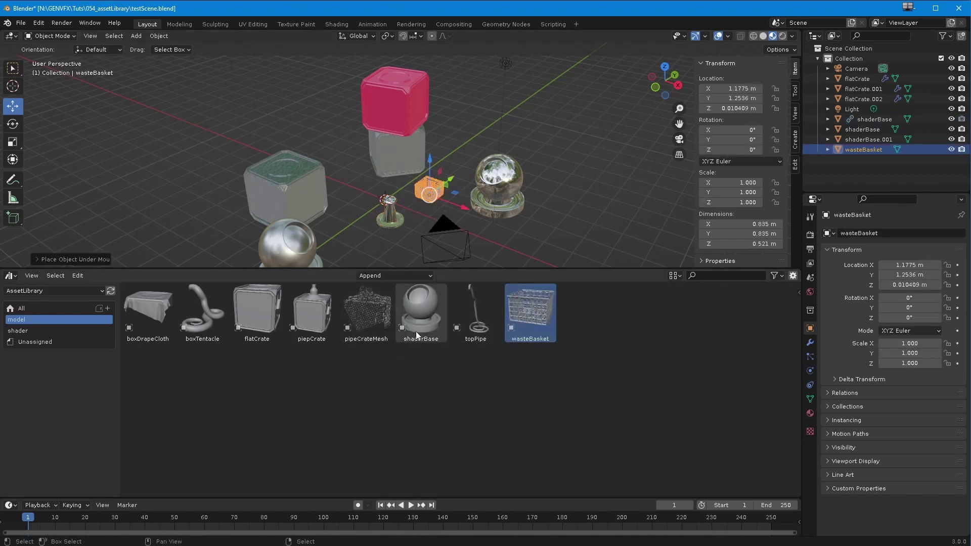
# - Discard the unsaved testScene changes, open station.blend, and inspect the crate flatCrate.002
pyautogui.click(20, 23)
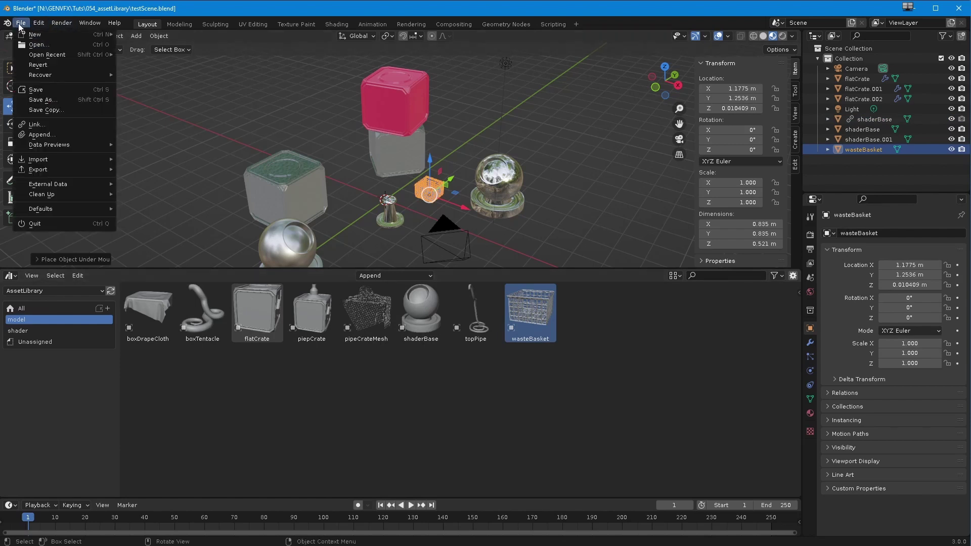
pyautogui.hotkey('ctrl', 'q')
pyautogui.click(502, 300)
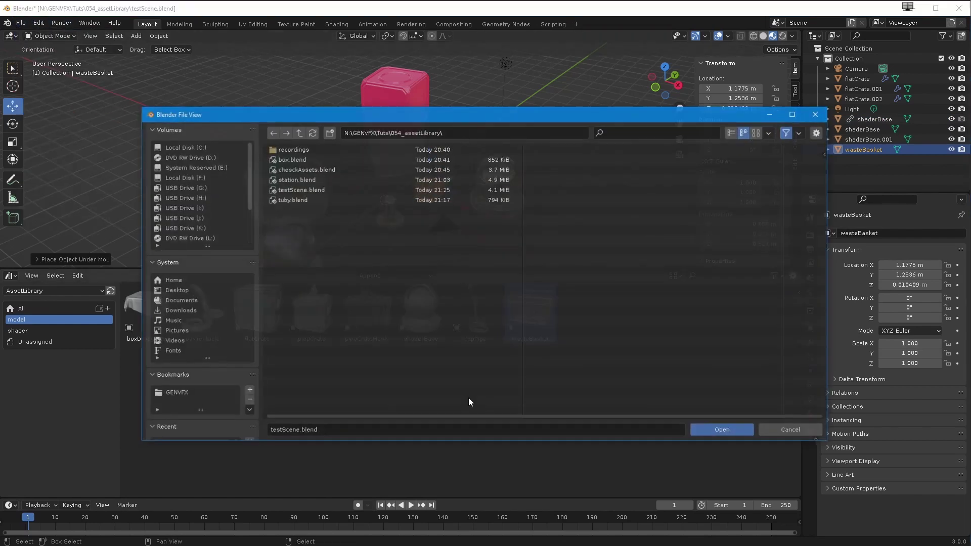
pyautogui.doubleClick(282, 180)
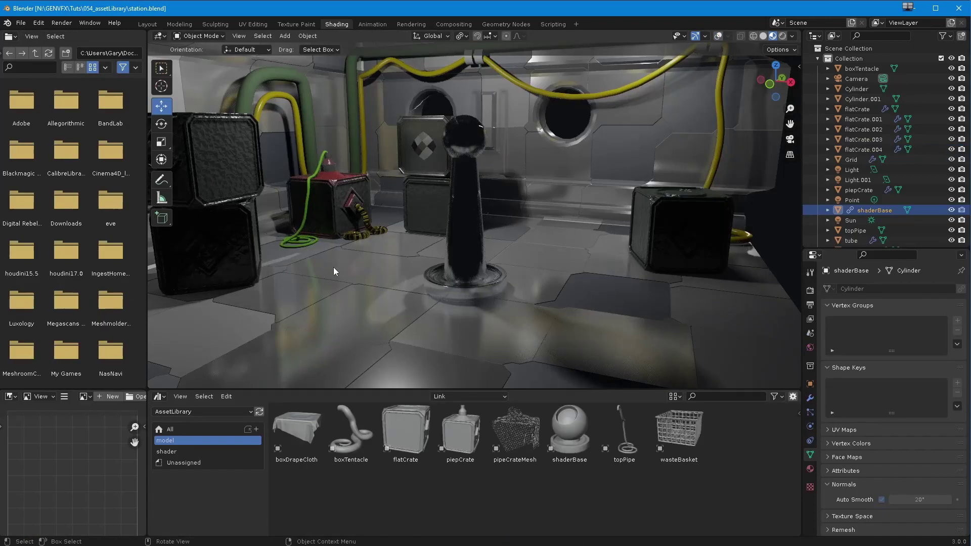
pyautogui.moveTo(332, 267); pyautogui.dragTo(311, 271, button='middle')
pyautogui.click(299, 265)
# - Inspect Grid, flatCrate.004, boxTentacle and piepCrate, then switch the viewport to Solid shading
pyautogui.click(293, 269)
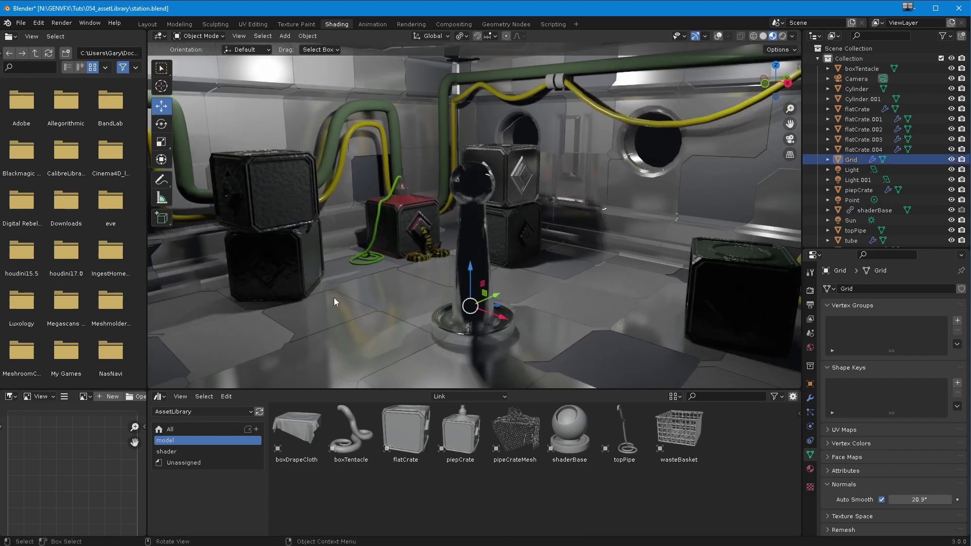
pyautogui.click(516, 199)
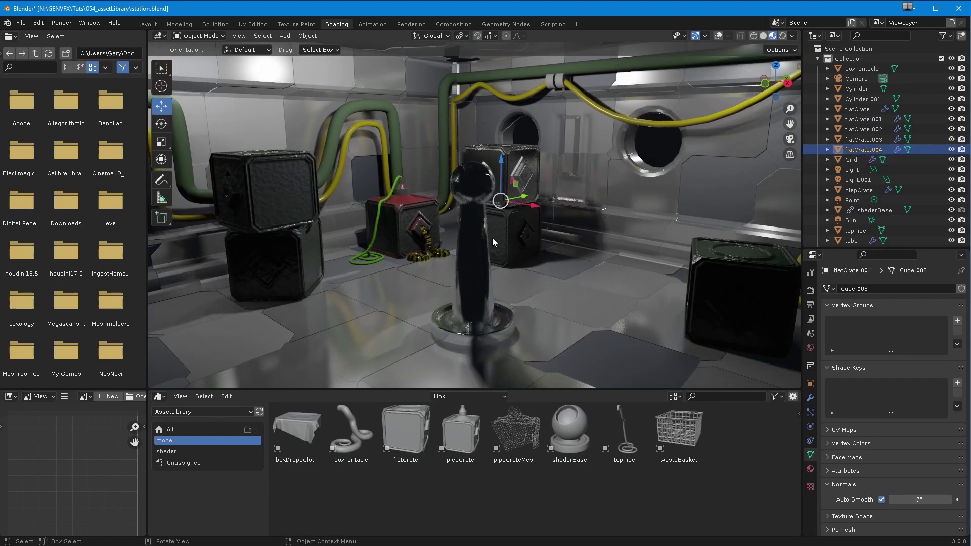
pyautogui.moveTo(493, 238)
pyautogui.mouseDown(button='middle')
pyautogui.moveTo(460, 254)
pyautogui.moveTo(477, 248)
pyautogui.mouseUp(button='middle')
pyautogui.scroll(3, 477, 244)
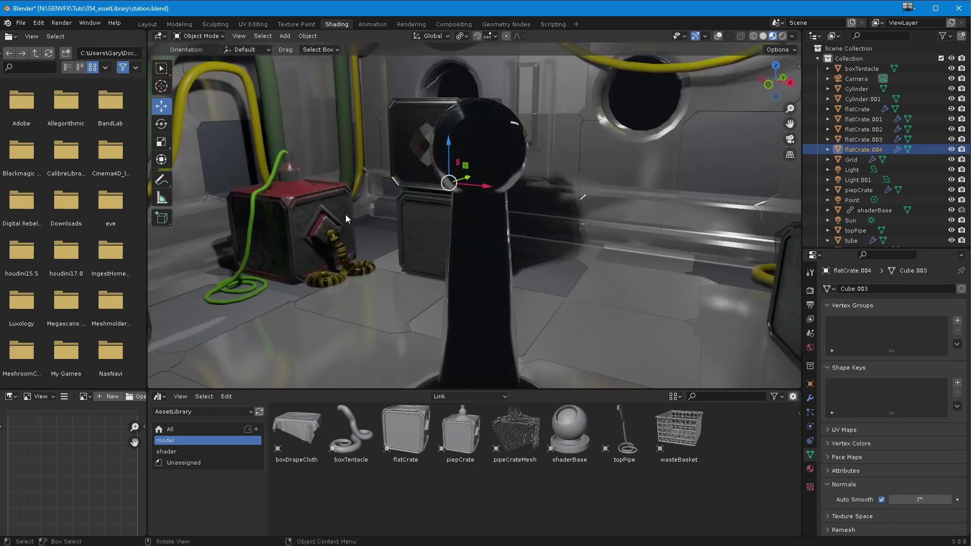
pyautogui.moveTo(345, 215); pyautogui.dragTo(414, 296, button='middle')
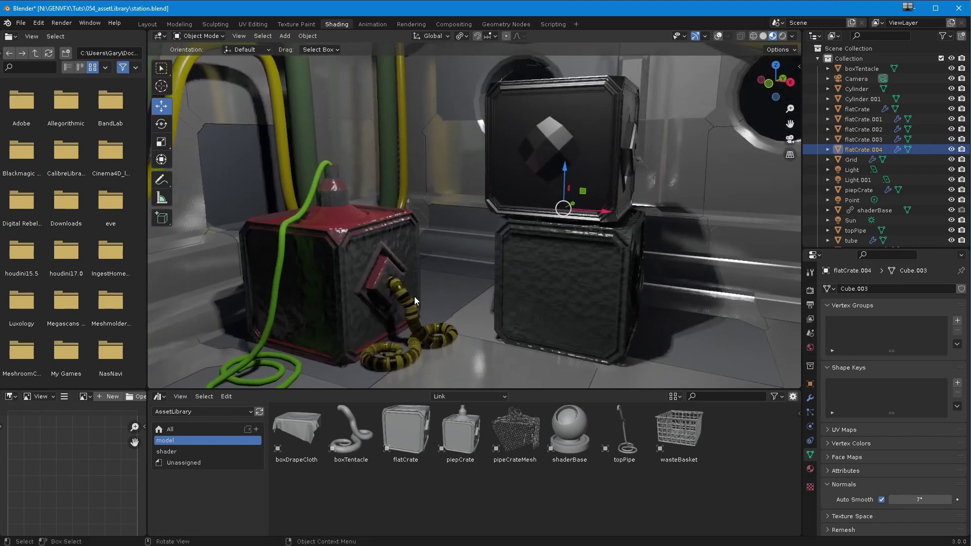
pyautogui.click(411, 296)
pyautogui.click(408, 316)
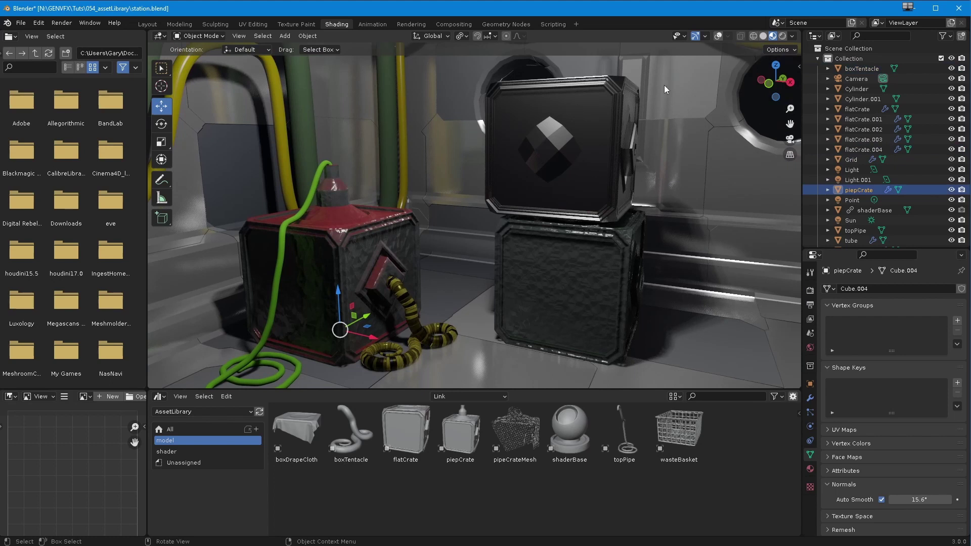
pyautogui.click(762, 36)
# - Turn viewport overlays back on and look around the crates, selecting topPipe
pyautogui.click(399, 265)
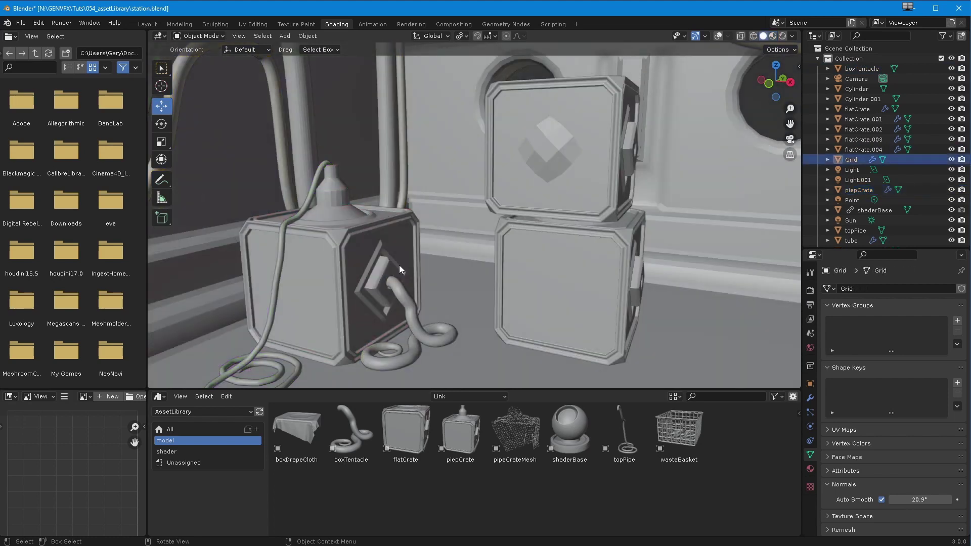
pyautogui.click(725, 37)
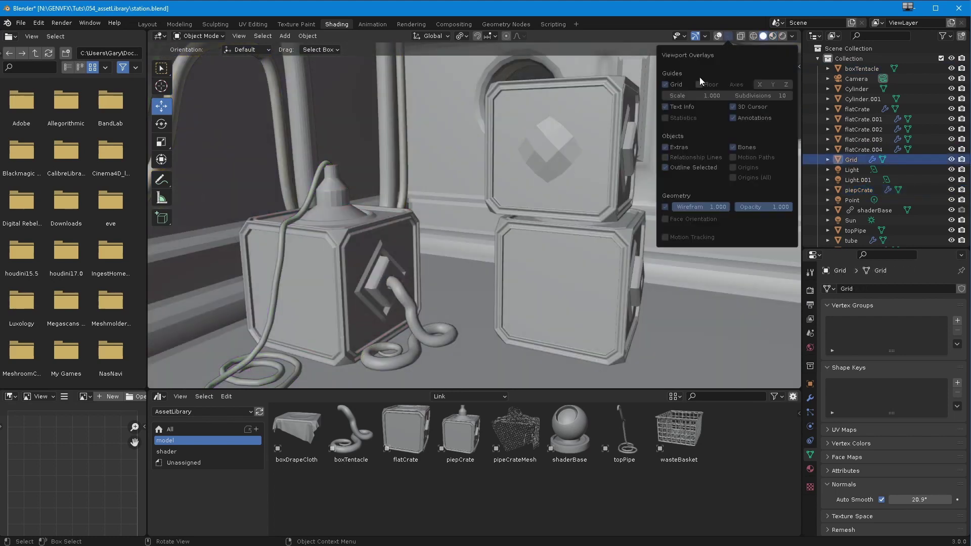
pyautogui.click(718, 36)
pyautogui.moveTo(705, 80); pyautogui.dragTo(523, 304, button='middle')
pyautogui.click(398, 297)
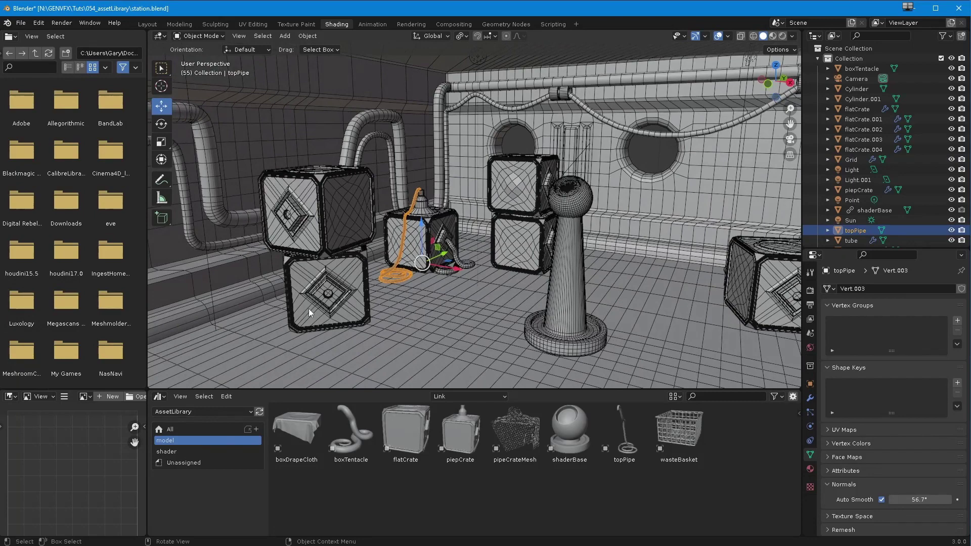
pyautogui.moveTo(368, 322); pyautogui.dragTo(551, 265, button='middle')
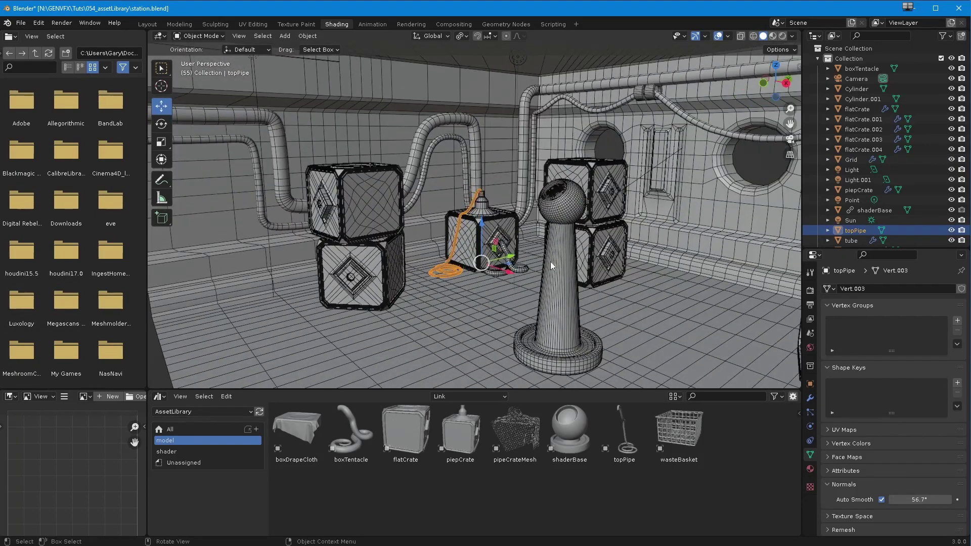
pyautogui.moveTo(549, 321); pyautogui.dragTo(412, 289, button='middle')
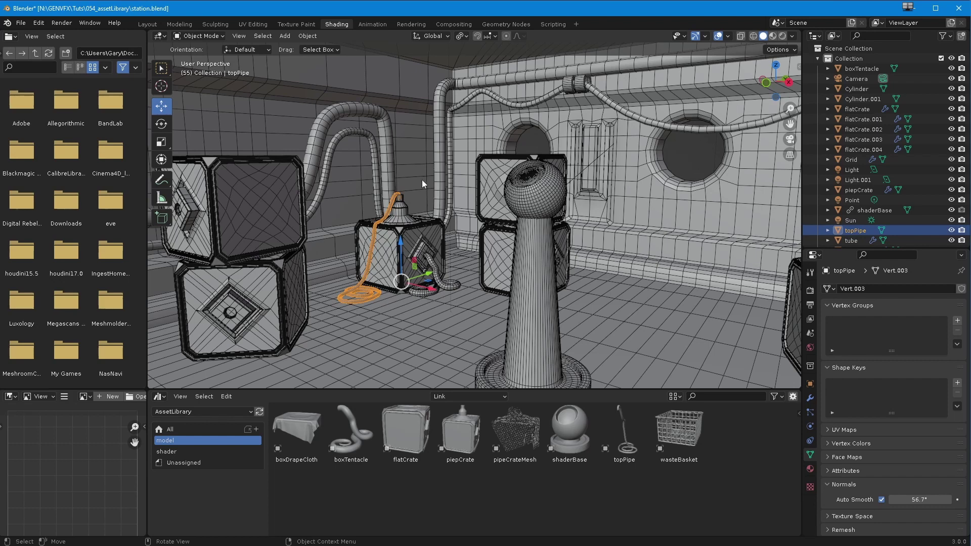
# - Check the asset browser's Import Type choices without changing them
pyautogui.click(438, 397)
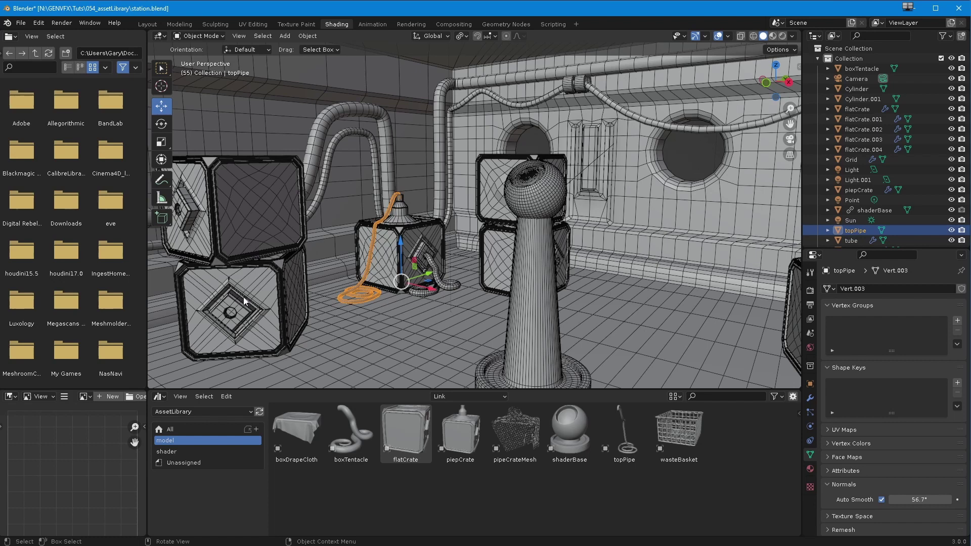
pyautogui.click(436, 397)
pyautogui.click(438, 398)
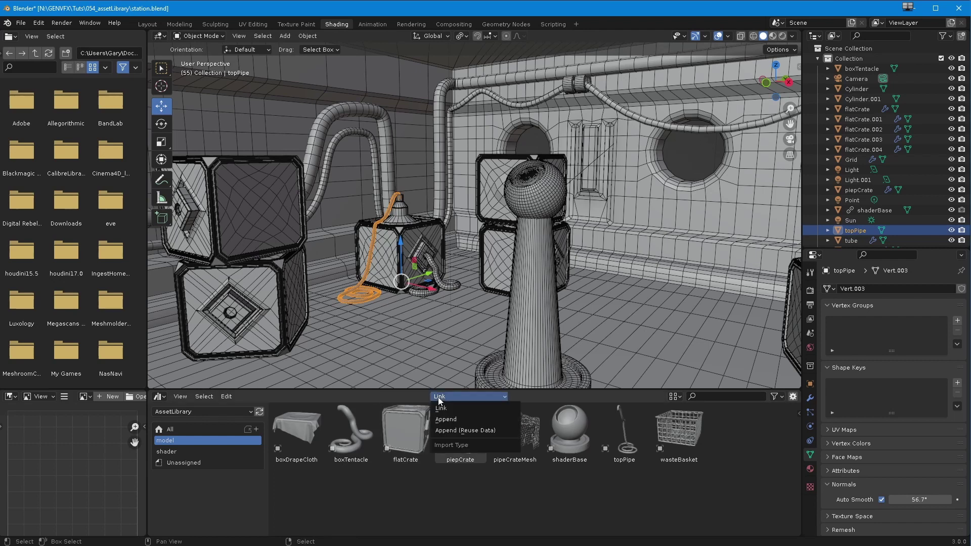